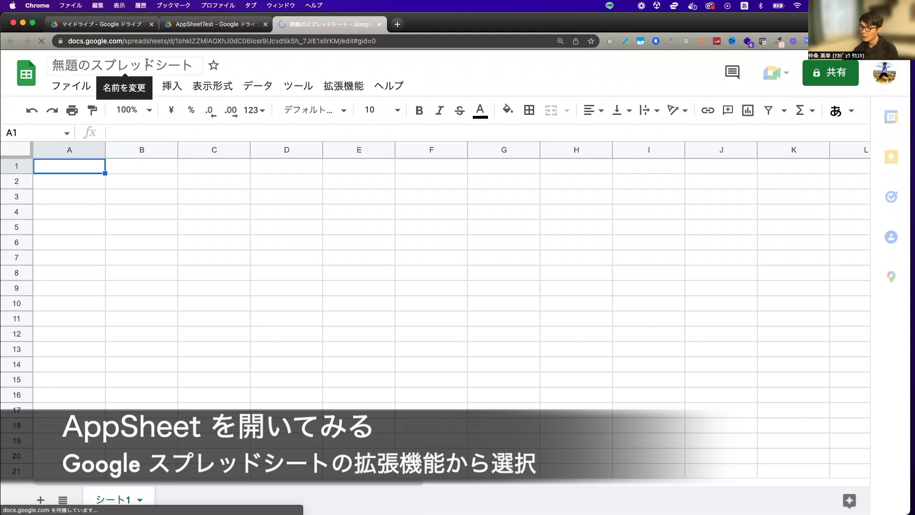
Step: Rename the untitled spreadsheet as "Apps Sheet テスト"
{"action": "left_click", "coordinate": [147, 62]}
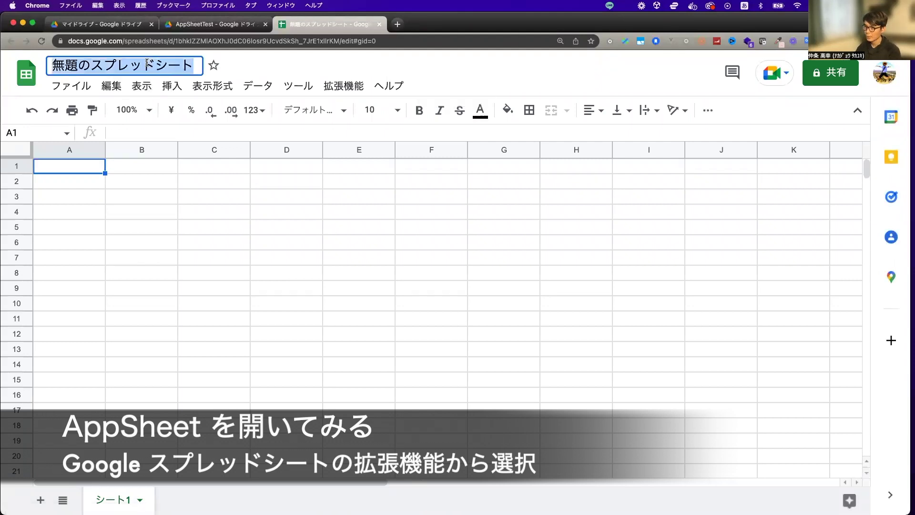
{"action": "type", "text": "Apps Sheet"}
{"action": "key", "text": "ctrl+space"}
{"action": "type", "text": "てすと"}
{"action": "key", "text": "space"}
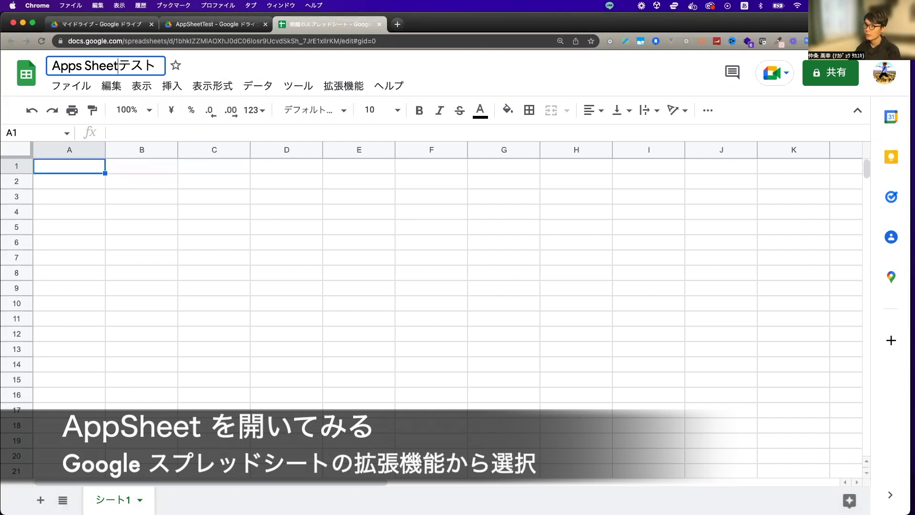
{"action": "key", "text": "Return"}
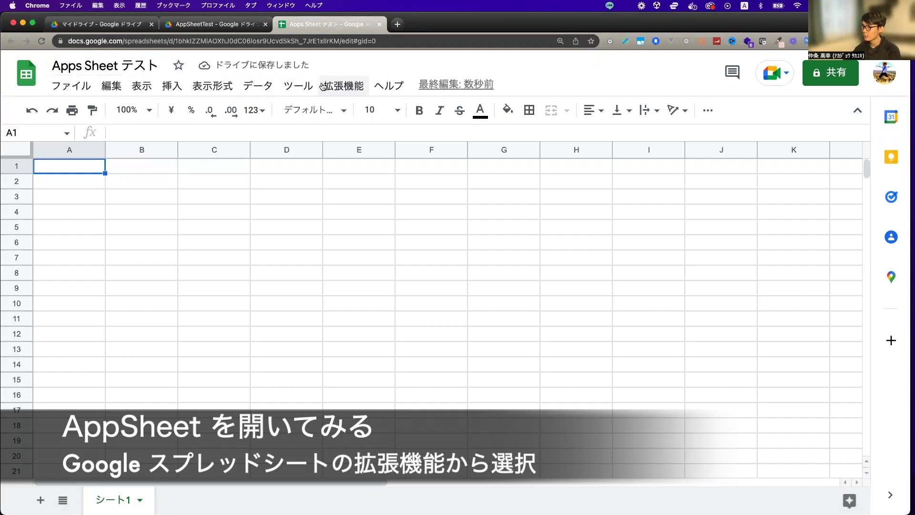
Step: Correct the spreadsheet's name to "AppSheet テスト"
{"action": "left_click", "coordinate": [327, 86]}
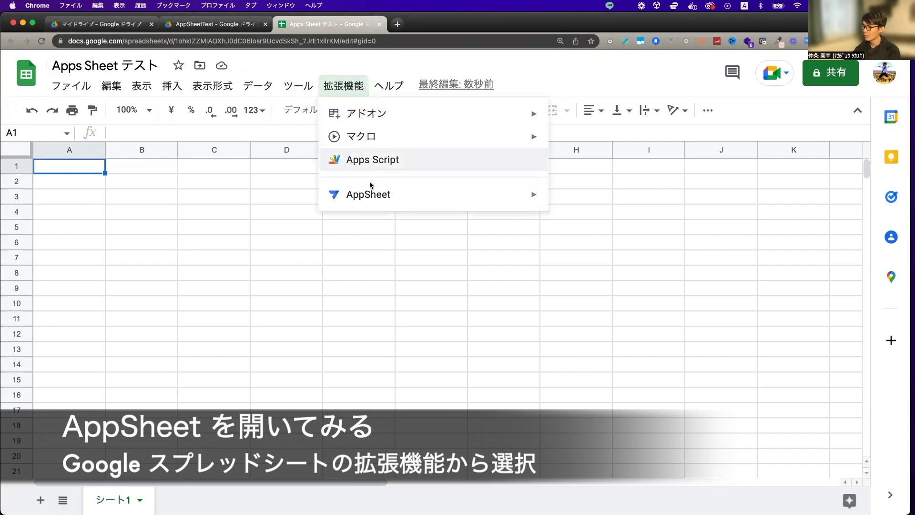
{"action": "mouse_move", "coordinate": [367, 193]}
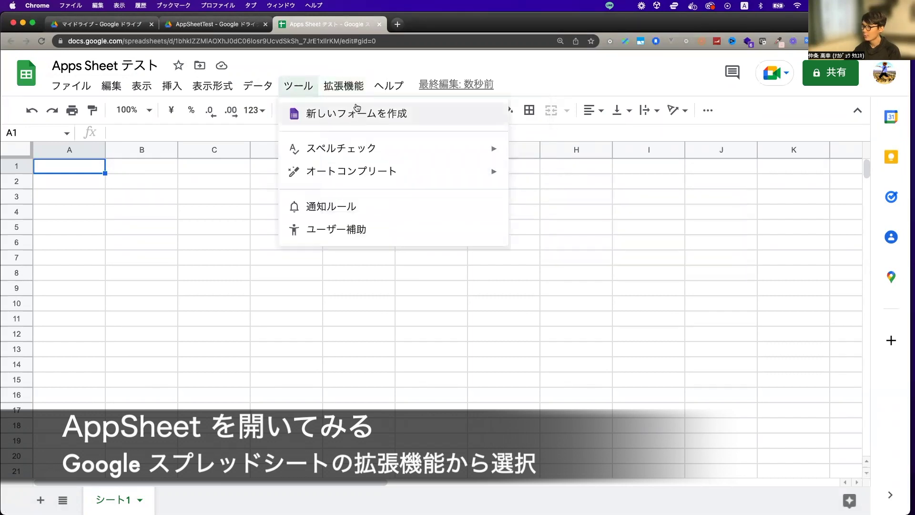
{"action": "left_click", "coordinate": [77, 65]}
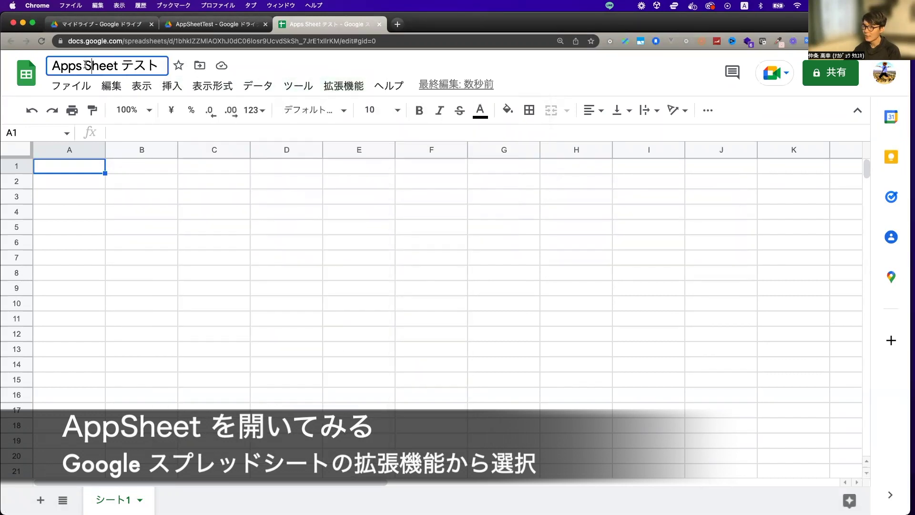
{"action": "key", "text": "Delete"}
{"action": "key", "text": "Delete"}
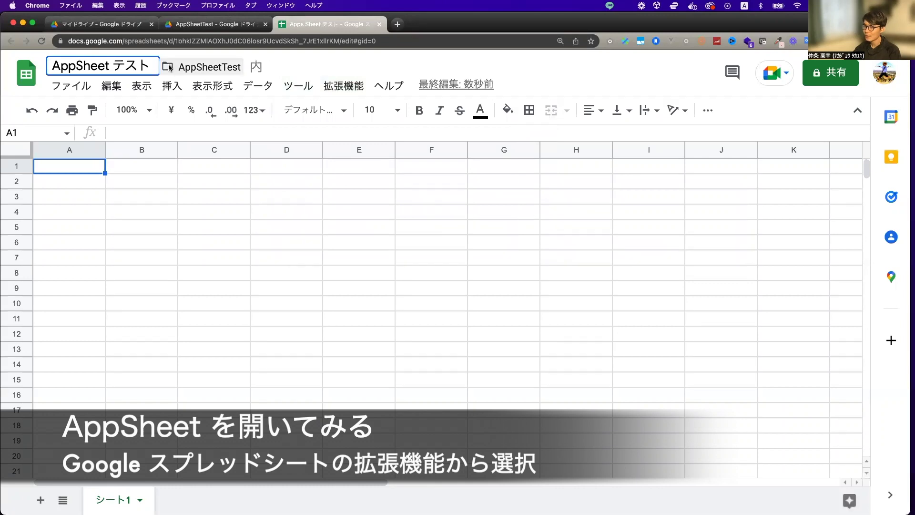
{"action": "key", "text": "Return"}
Step: Open the AppSheet sample apps from the spreadsheet's extensions and show the Project Tracker template
{"action": "left_click", "coordinate": [343, 86]}
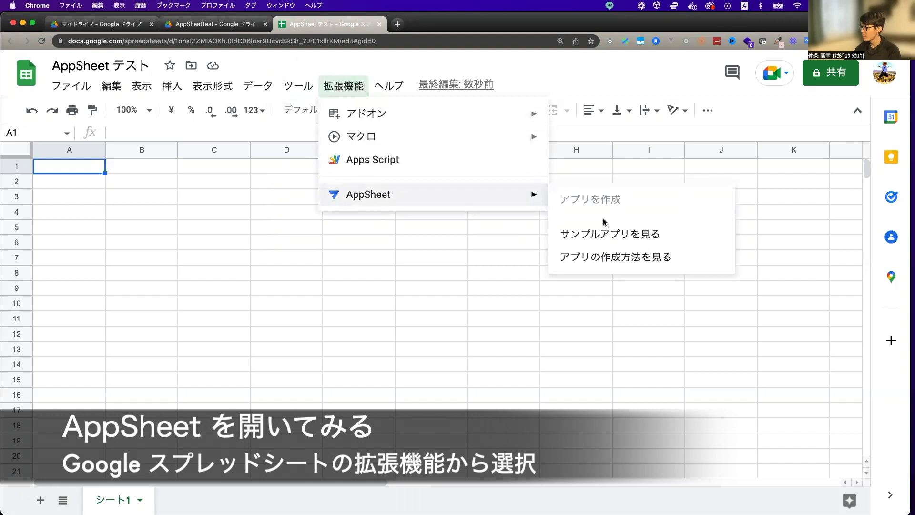
{"action": "left_click", "coordinate": [607, 233]}
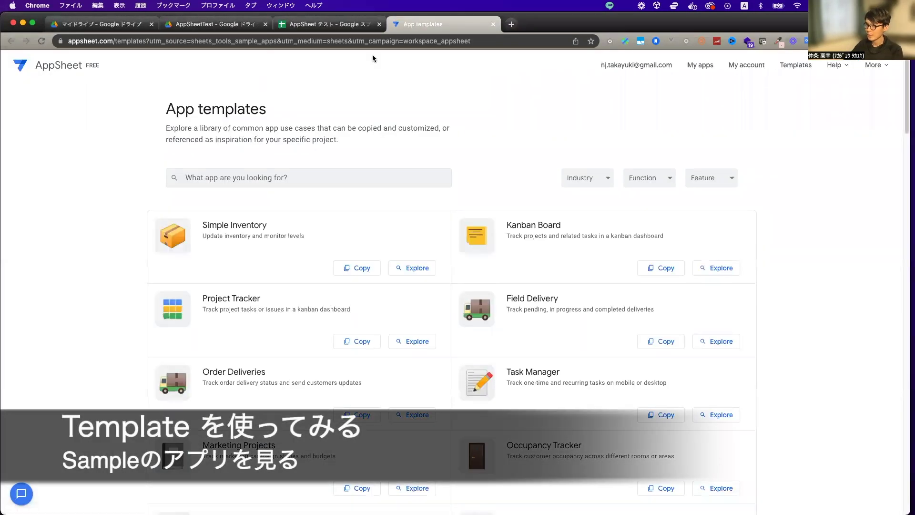
{"action": "left_click_drag", "start_coordinate": [167, 112], "coordinate": [293, 108]}
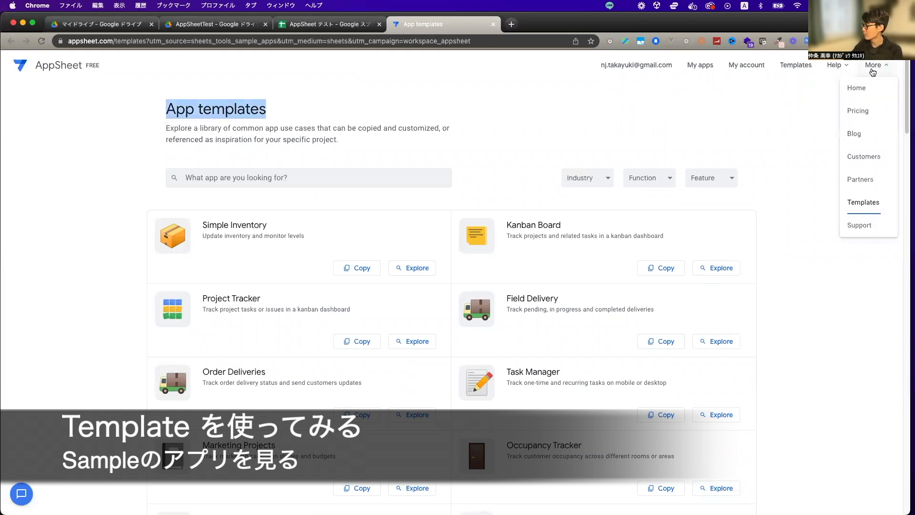
{"action": "left_click", "coordinate": [293, 336]}
{"action": "scroll", "coordinate": [291, 338], "scroll_direction": "down", "scroll_amount": 1}
{"action": "scroll", "coordinate": [291, 338], "scroll_direction": "down", "scroll_amount": 2}
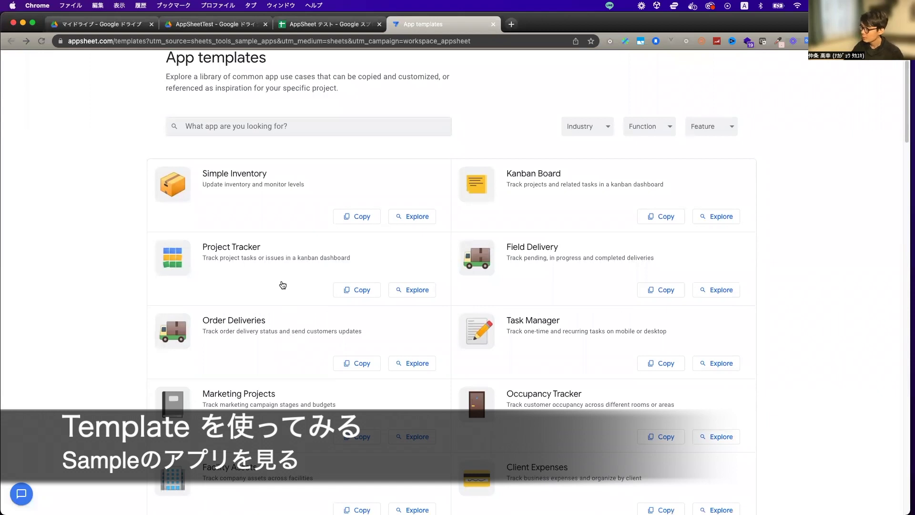
{"action": "left_click", "coordinate": [271, 256]}
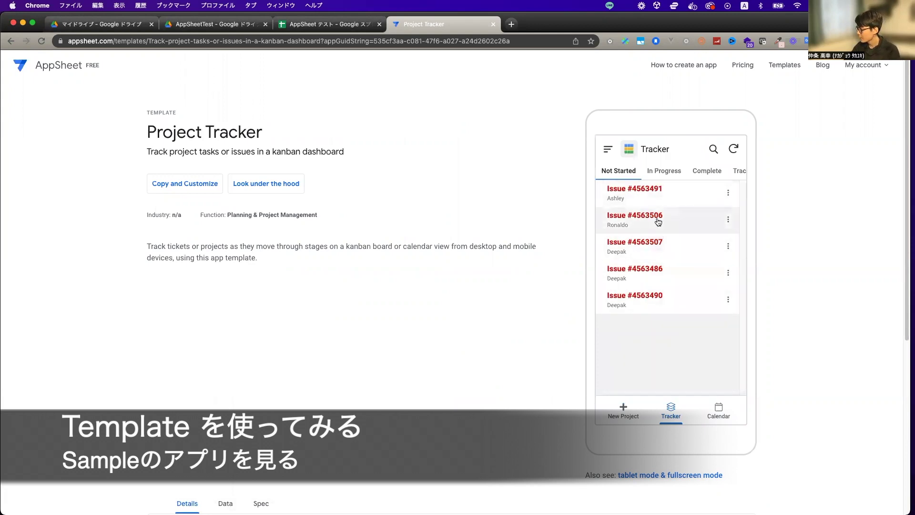
Step: In the template preview, open the workstream referenced by Issue #4563506 and rename that workstream aaaaa
{"action": "left_click", "coordinate": [730, 220]}
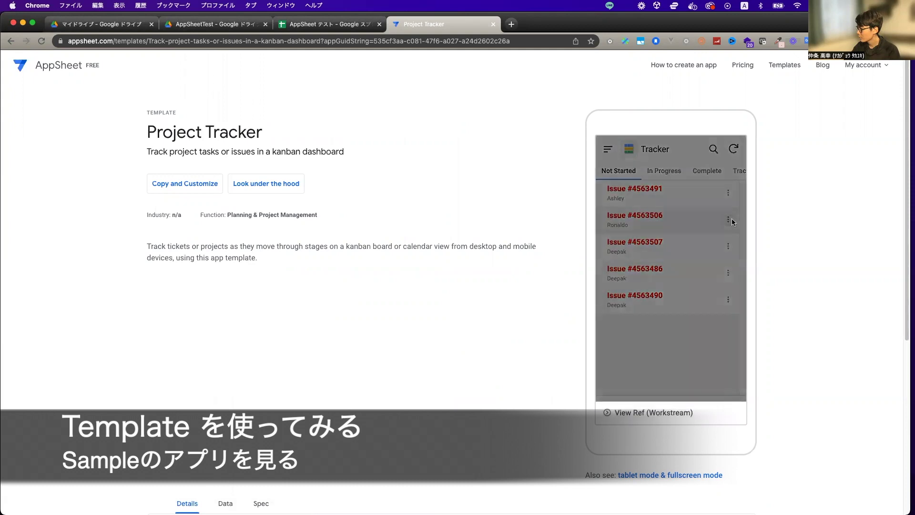
{"action": "left_click", "coordinate": [653, 413]}
{"action": "triple_click", "coordinate": [646, 207]}
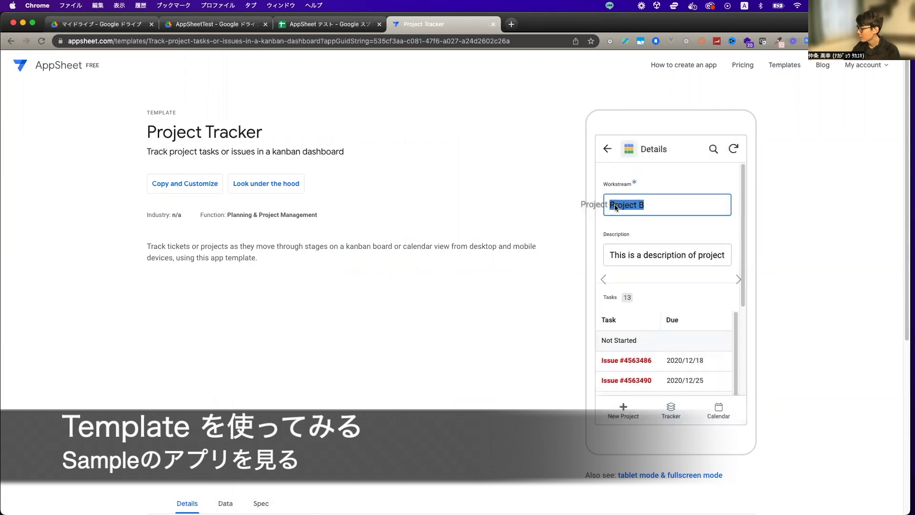
{"action": "type", "text": "aaaaa"}
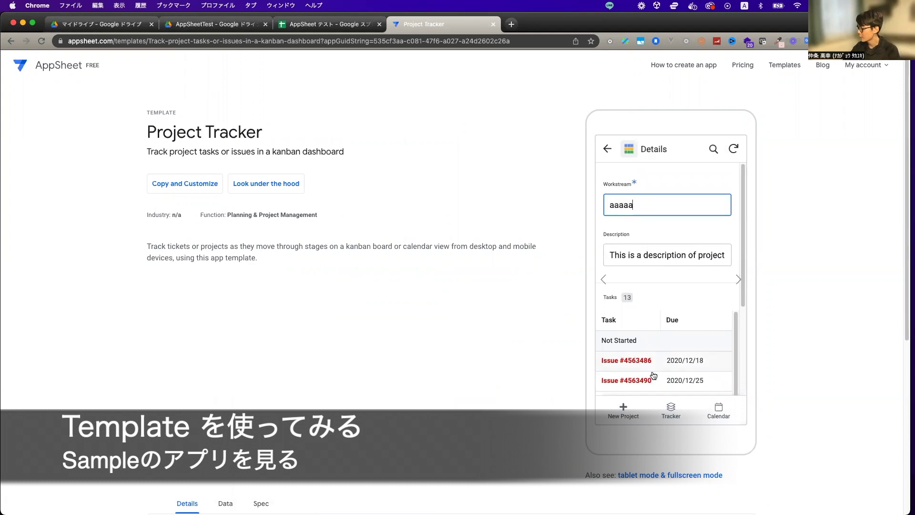
Step: Begin a new project entry in the preview app with workstream Project C and task name task1
{"action": "left_click", "coordinate": [631, 409]}
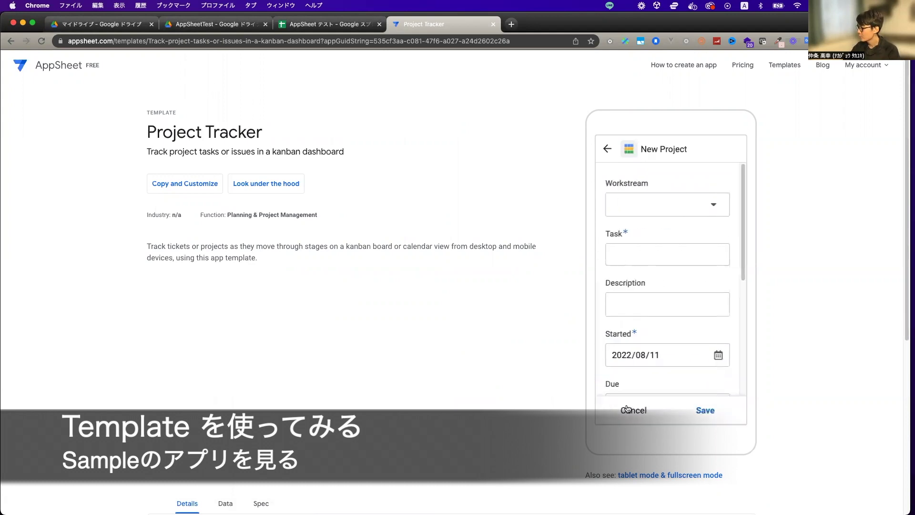
{"action": "left_click", "coordinate": [652, 211]}
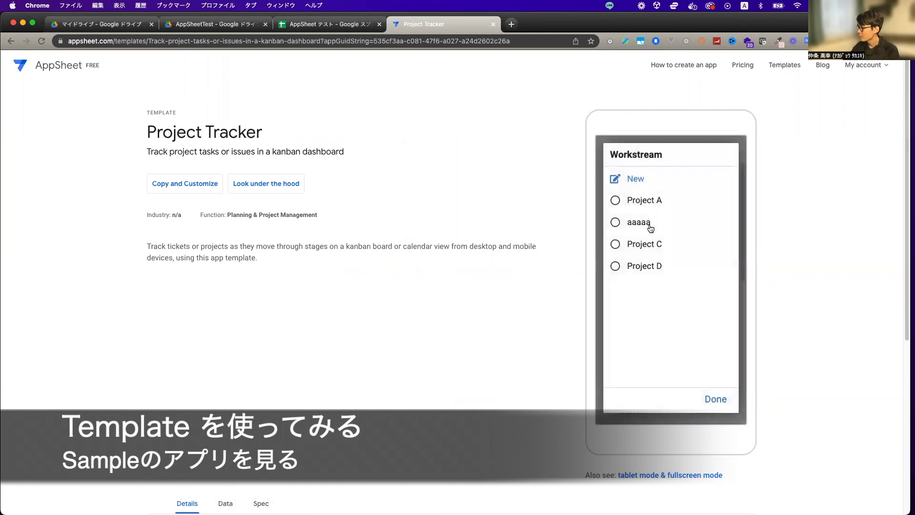
{"action": "left_click", "coordinate": [646, 245]}
{"action": "left_click", "coordinate": [646, 252]}
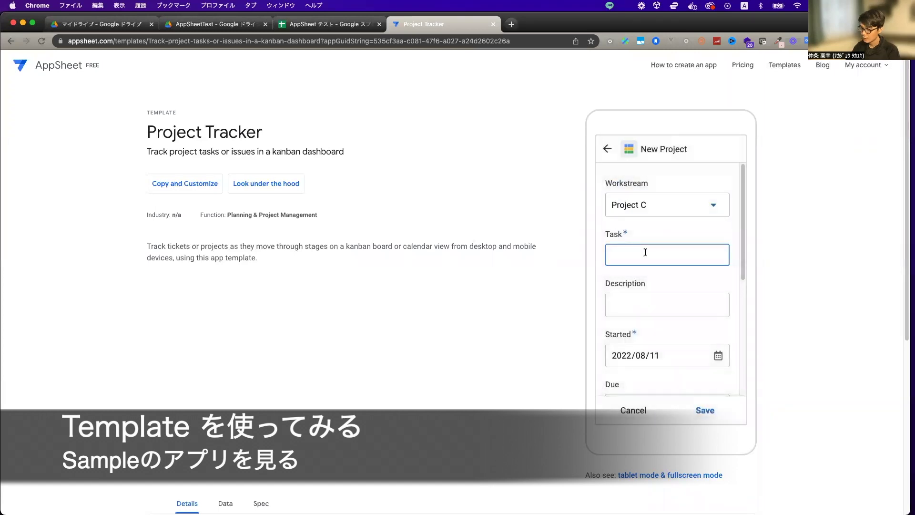
{"action": "type", "text": "task1"}
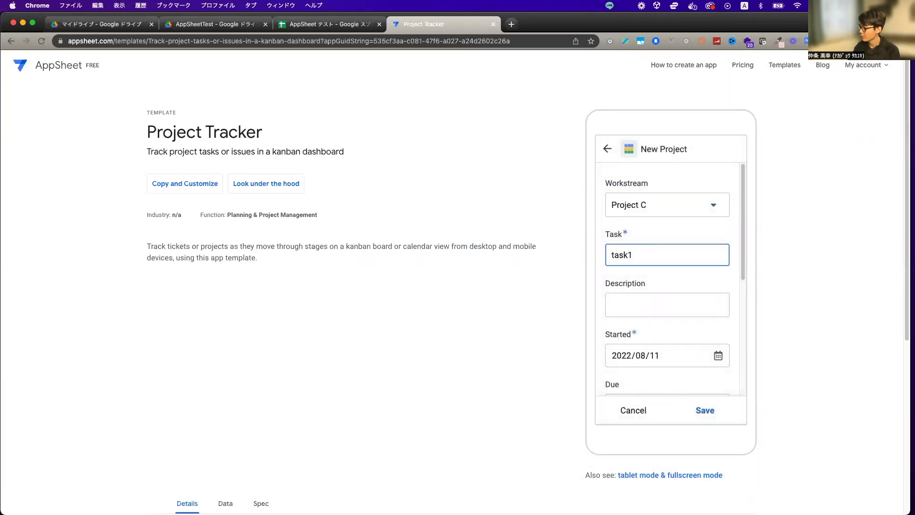
Step: Enter "description" as the new entry's description, review its remaining fields and save the entry
{"action": "left_click", "coordinate": [615, 305]}
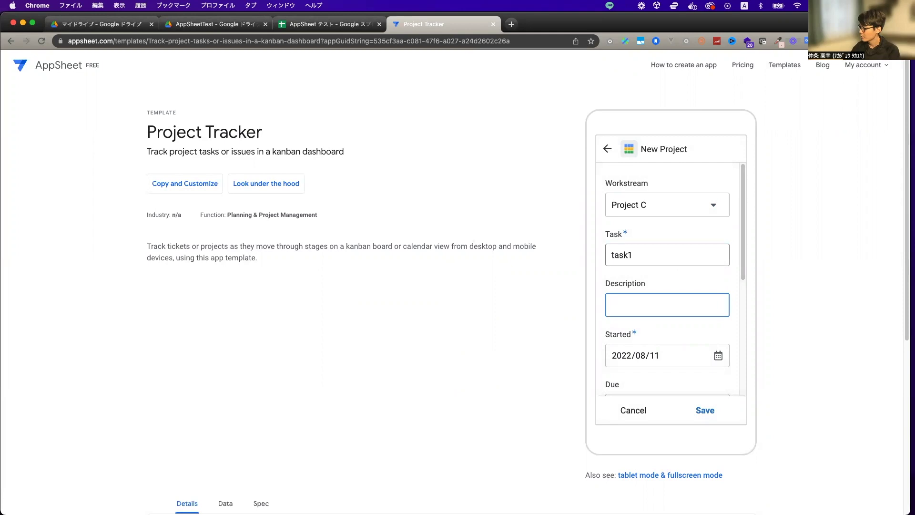
{"action": "type", "text": "de"}
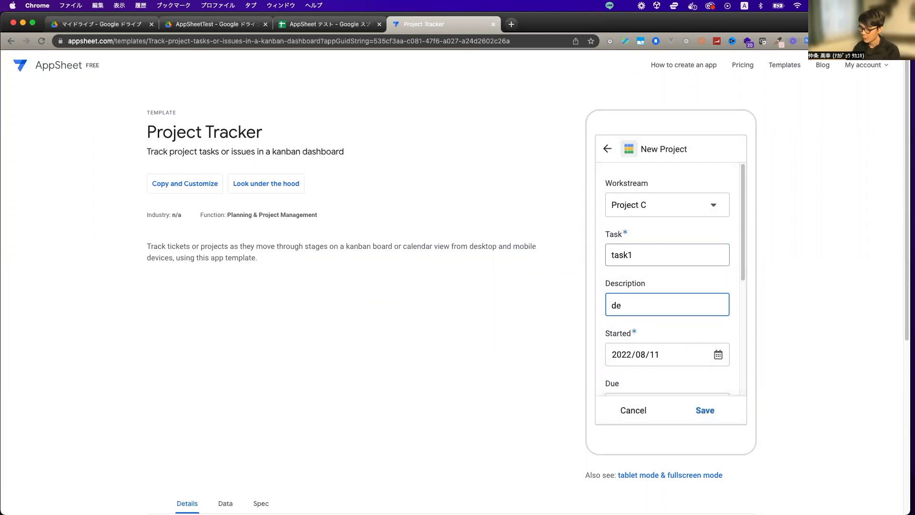
{"action": "type", "text": "scription"}
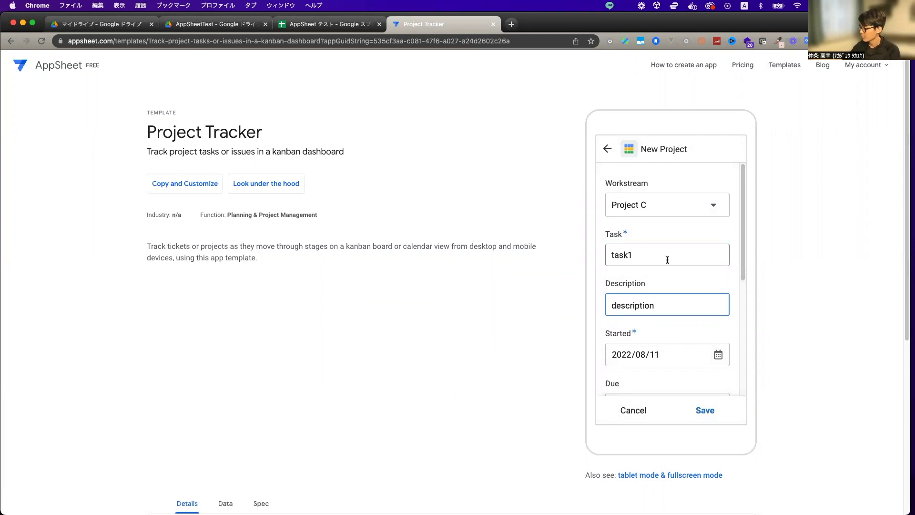
{"action": "scroll", "coordinate": [687, 331], "scroll_direction": "down", "scroll_amount": 5}
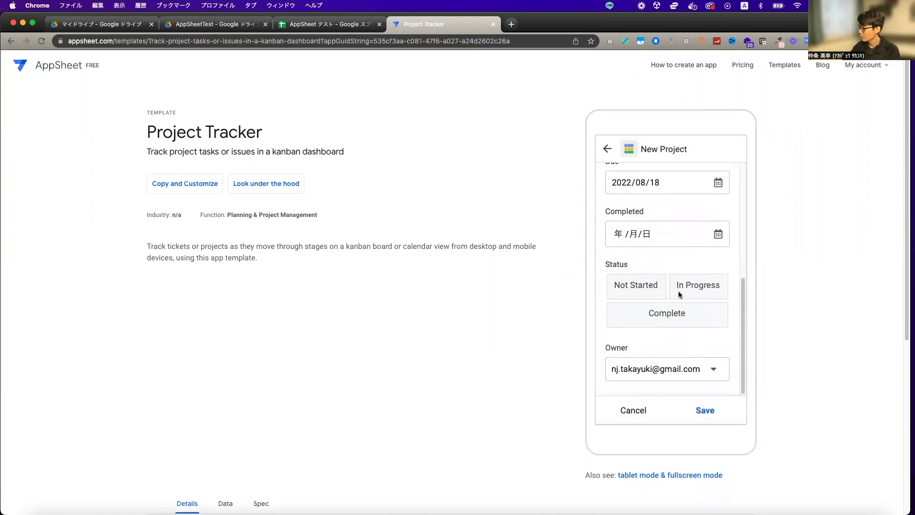
{"action": "scroll", "coordinate": [663, 191], "scroll_direction": "up", "scroll_amount": 2}
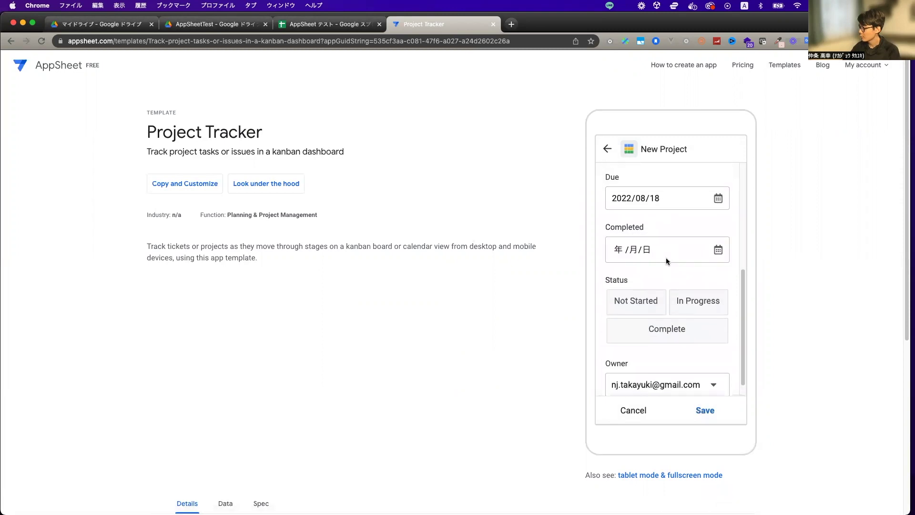
{"action": "scroll", "coordinate": [684, 382], "scroll_direction": "down", "scroll_amount": 1}
{"action": "left_click", "coordinate": [705, 408]}
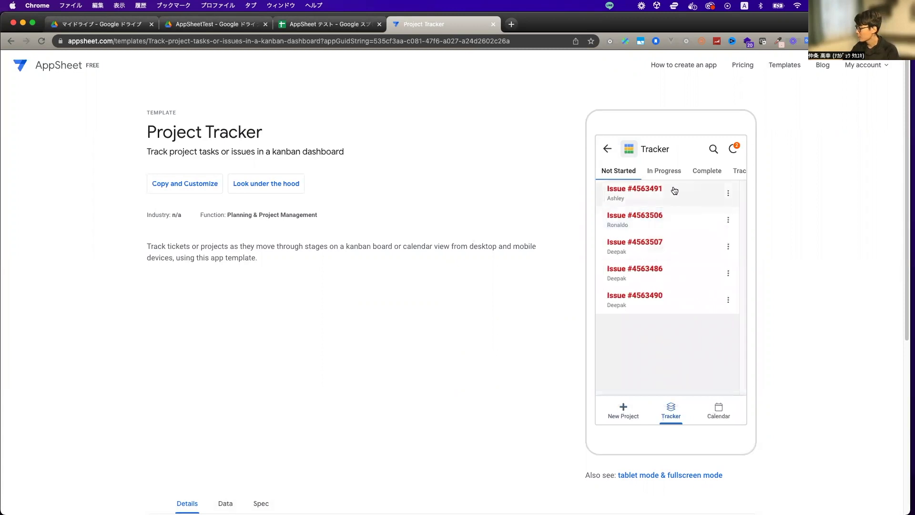
Step: Check the tracker's In Progress, Complete and Tracker Detail views for the new task, and go back
{"action": "left_click", "coordinate": [668, 173]}
{"action": "left_click", "coordinate": [707, 173]}
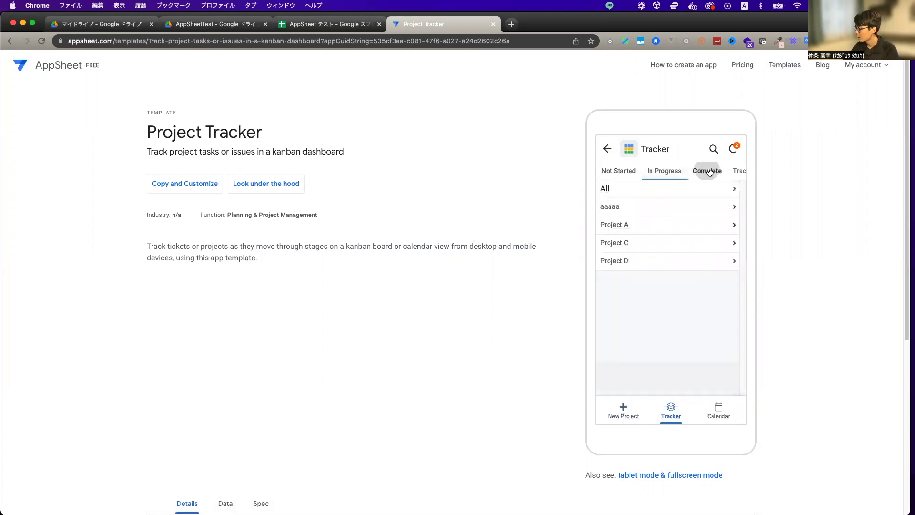
{"action": "left_click", "coordinate": [736, 173]}
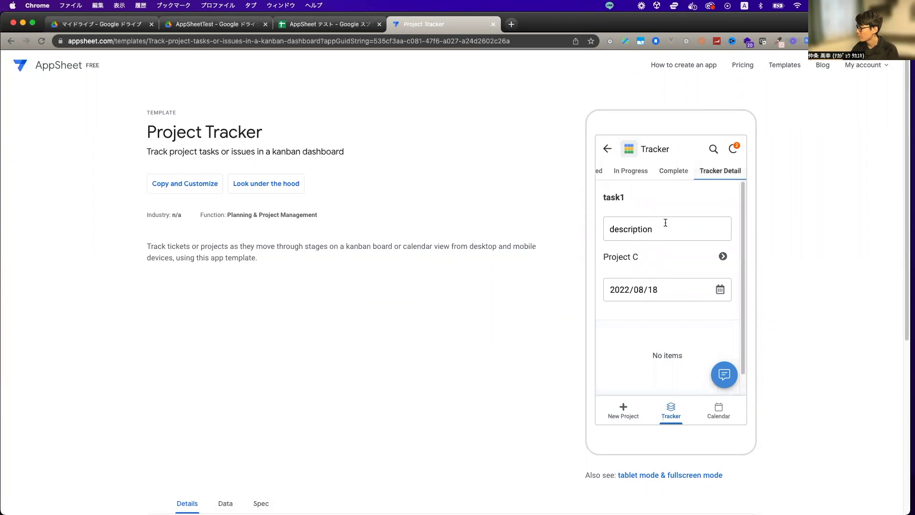
{"action": "left_click", "coordinate": [606, 149]}
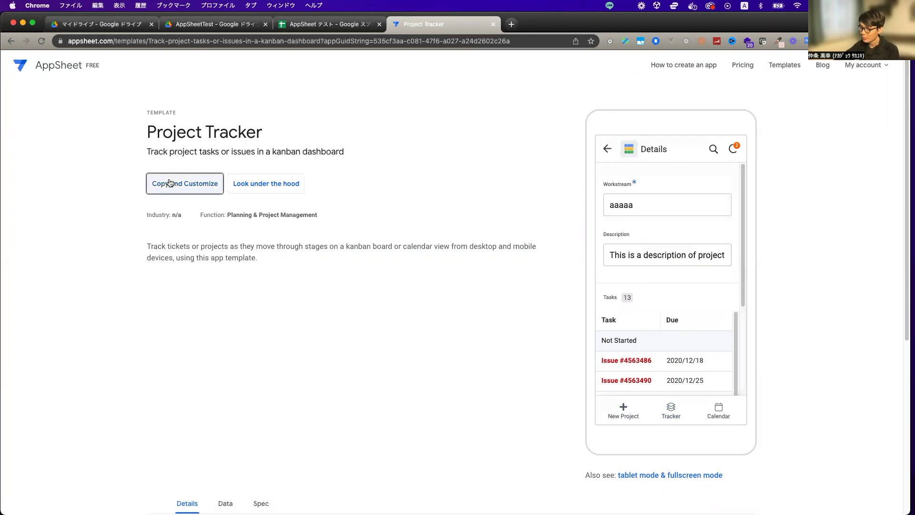
Step: Copy the template as an app named Project Tracker Test in the Planning & Project Management category, and open it for customization
{"action": "left_click", "coordinate": [182, 191]}
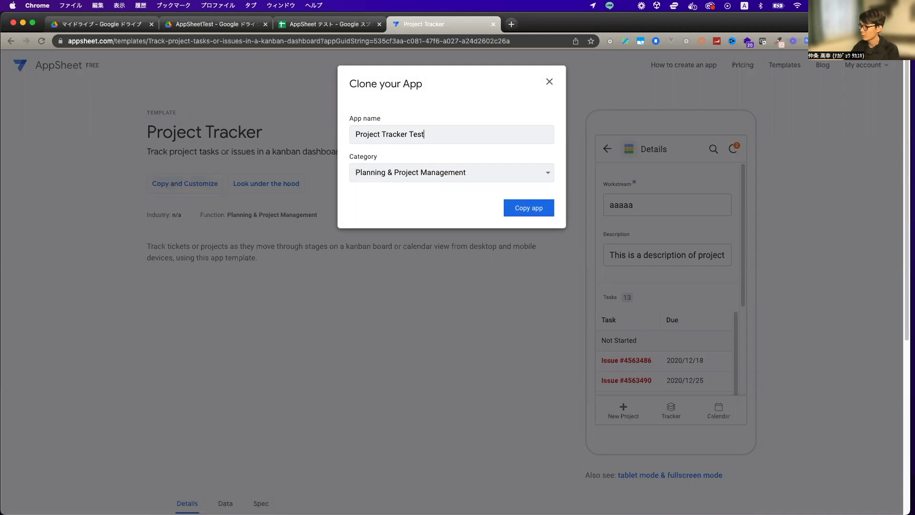
{"action": "left_click", "coordinate": [459, 178]}
{"action": "left_click", "coordinate": [559, 150]}
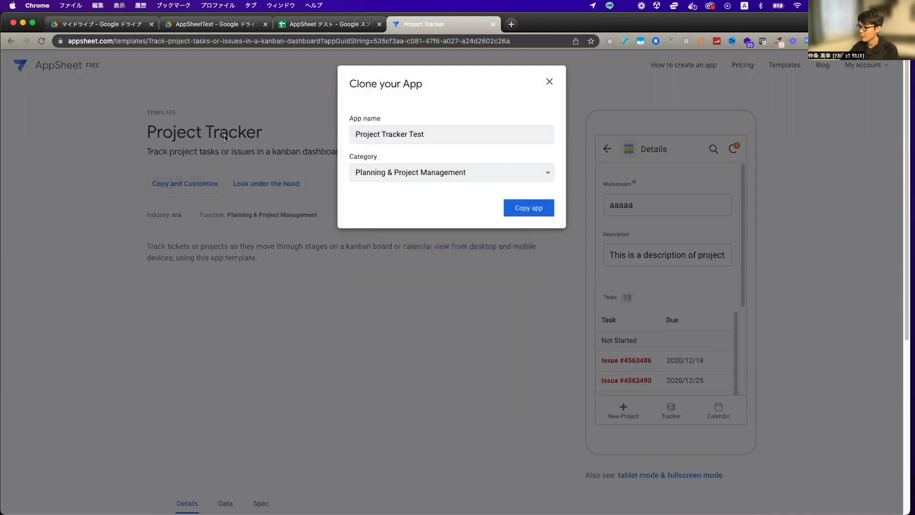
{"action": "left_click", "coordinate": [538, 210]}
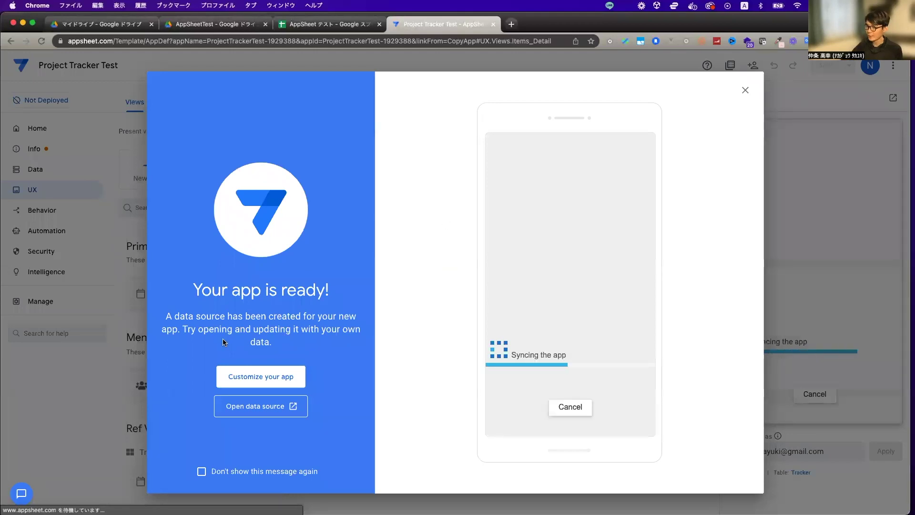
{"action": "left_click", "coordinate": [266, 376]}
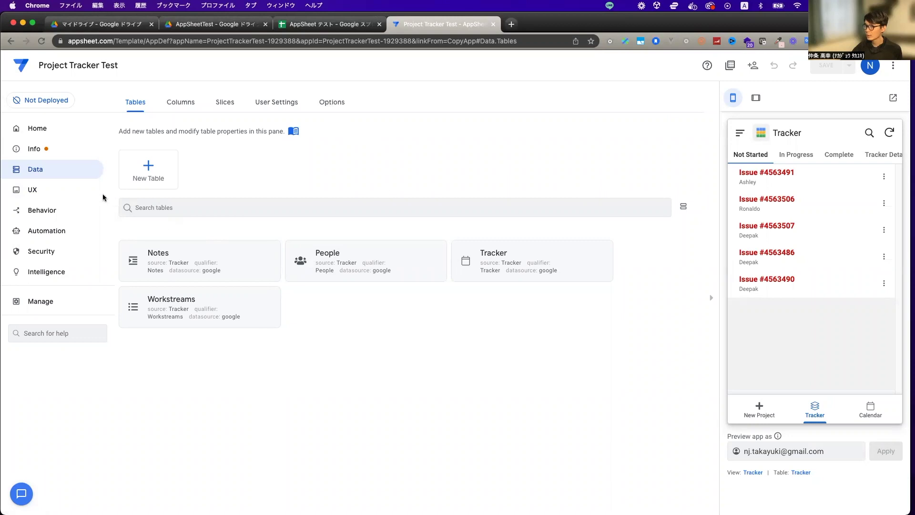
Step: Look over the copied app's UX views and data tables, and expand the Notes table's settings
{"action": "left_click", "coordinate": [79, 195]}
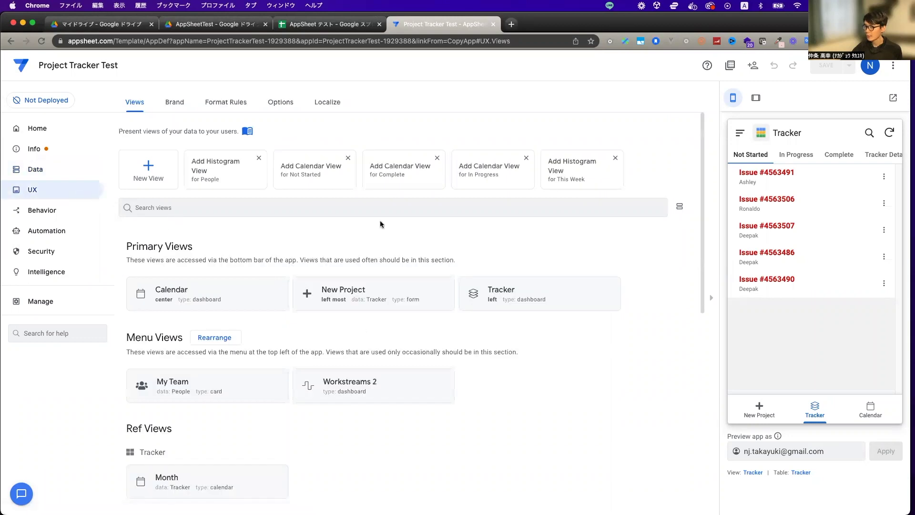
{"action": "left_click", "coordinate": [57, 170]}
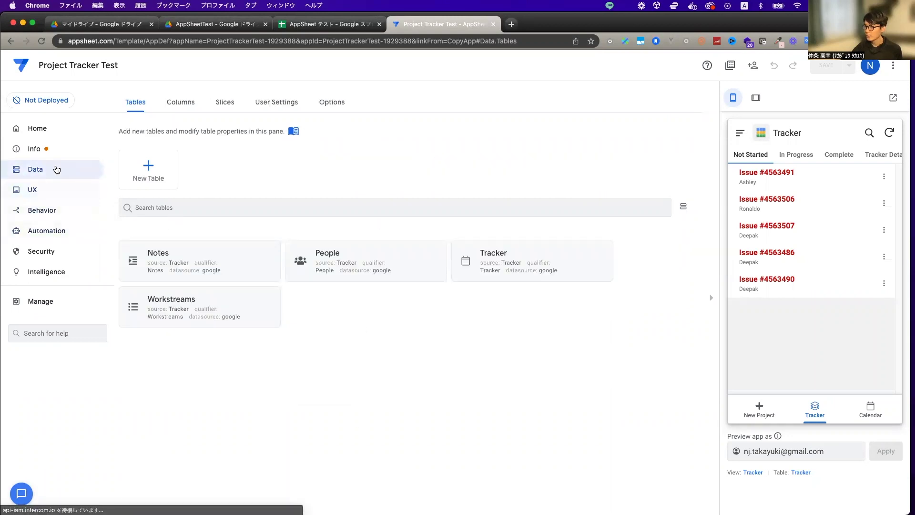
{"action": "left_click", "coordinate": [231, 253]}
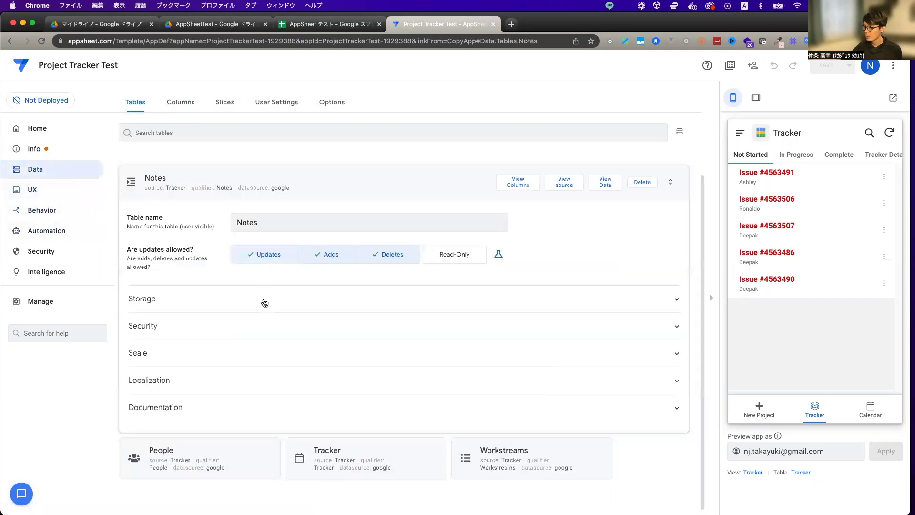
Step: Preview the copied app in the tablet layout and full size in its own browser tab, and return to the editor
{"action": "left_click", "coordinate": [76, 128]}
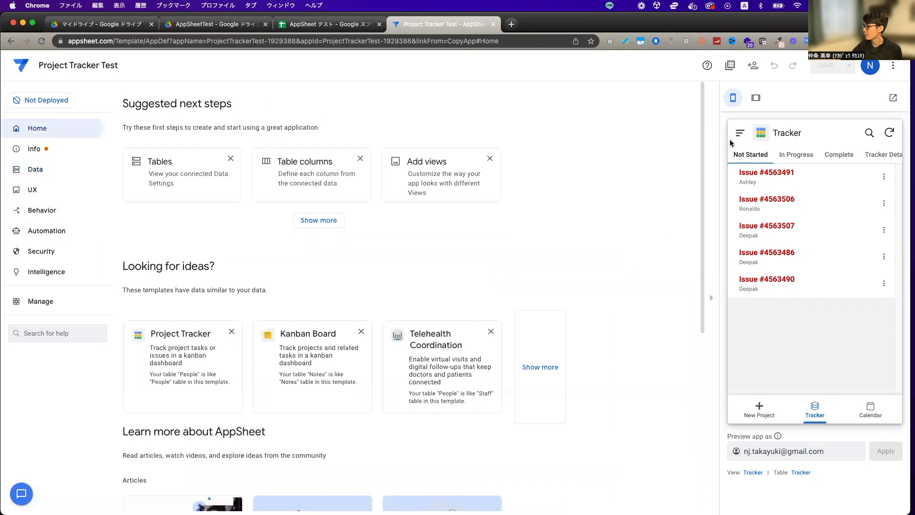
{"action": "left_click", "coordinate": [755, 99]}
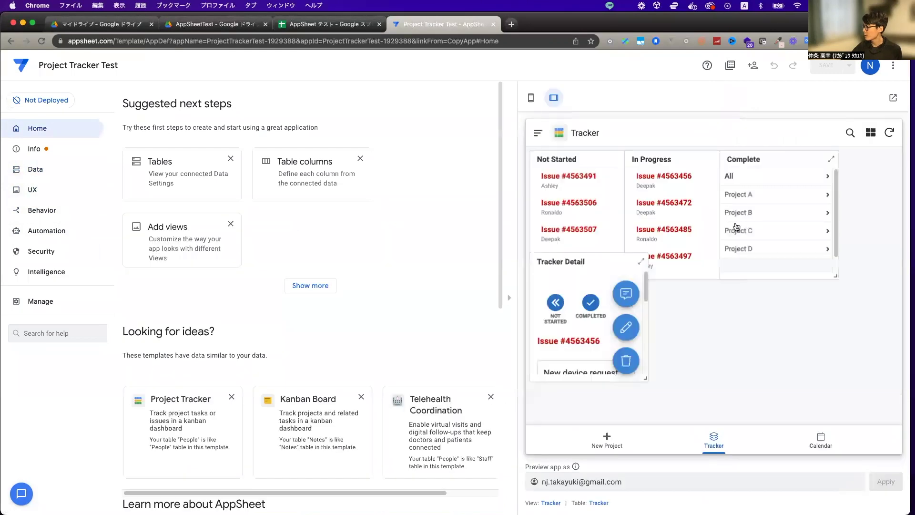
{"action": "left_click", "coordinate": [892, 104]}
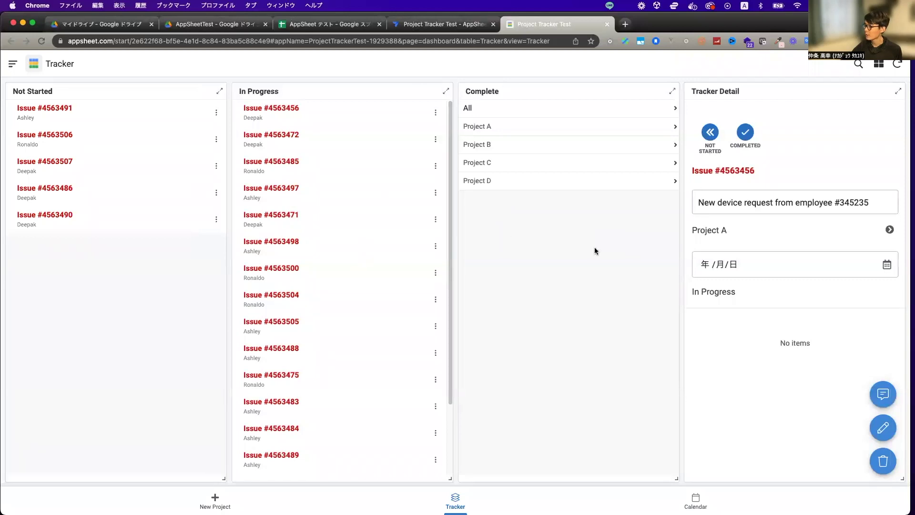
{"action": "left_click", "coordinate": [446, 26]}
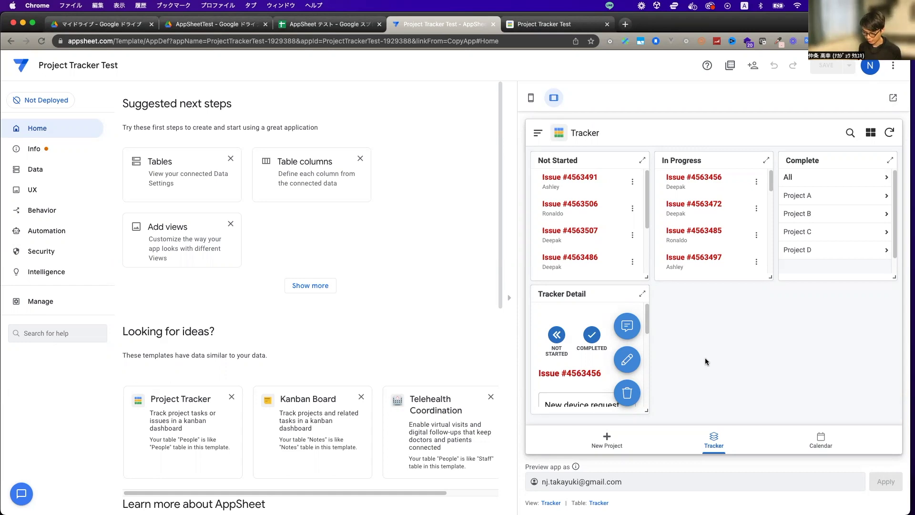
Step: Switch to the mirrored phone, search Google Play for "appsheet" and install the AppSheet app
{"action": "key", "text": "super+Tab"}
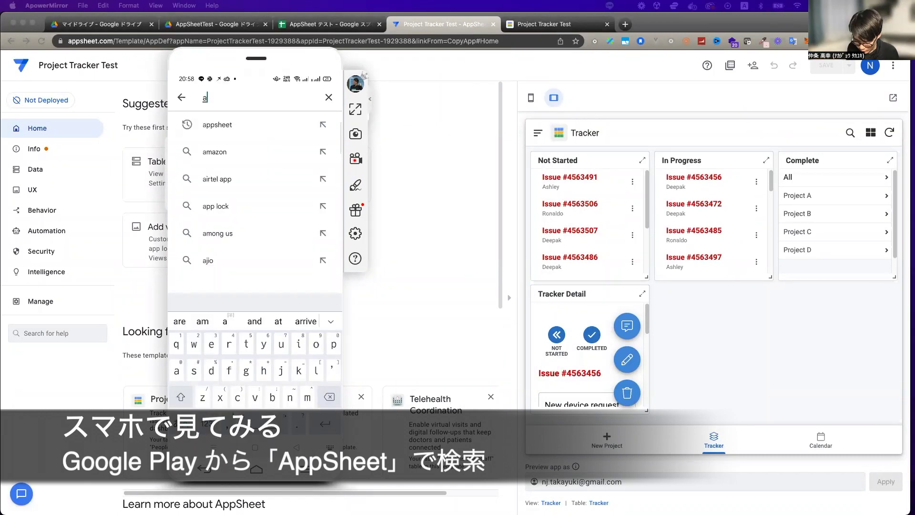
{"action": "type", "text": "ppshht"}
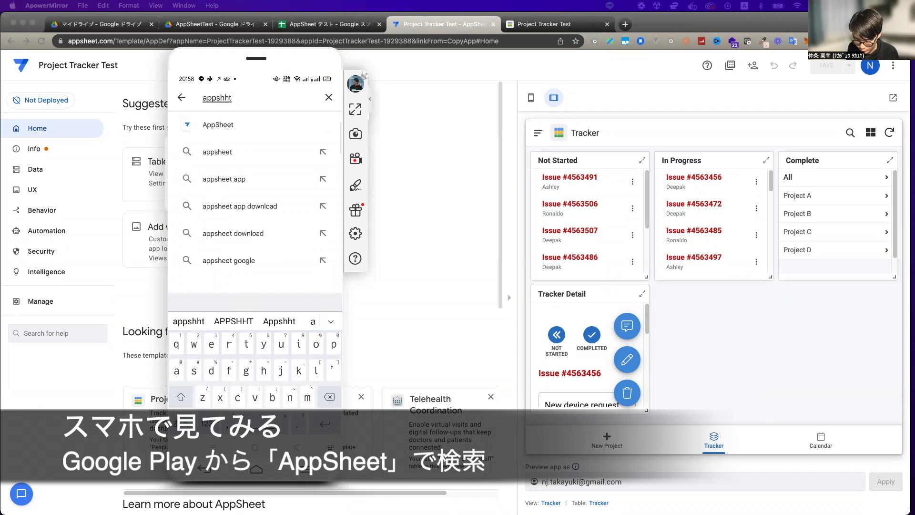
{"action": "key", "text": "BackSpace"}
{"action": "type", "text": "eet"}
{"action": "key", "text": "Return"}
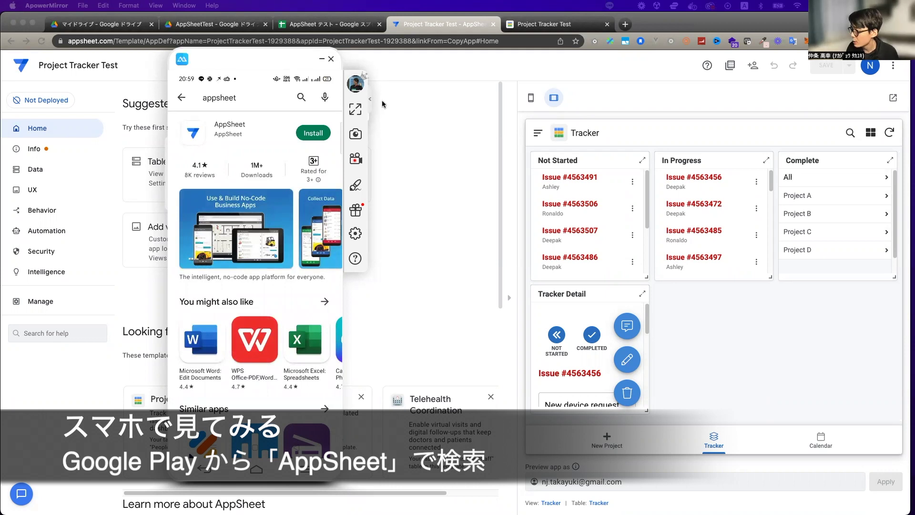
{"action": "left_click", "coordinate": [318, 134]}
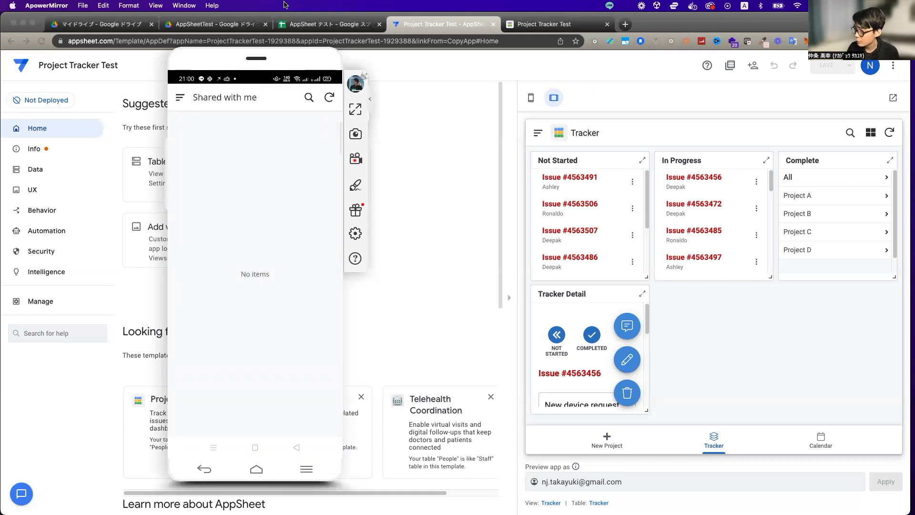
Step: Open the copied tracker app in AppSheet on the phone and set the editor's preview to the phone layout for comparison
{"action": "left_click", "coordinate": [180, 99]}
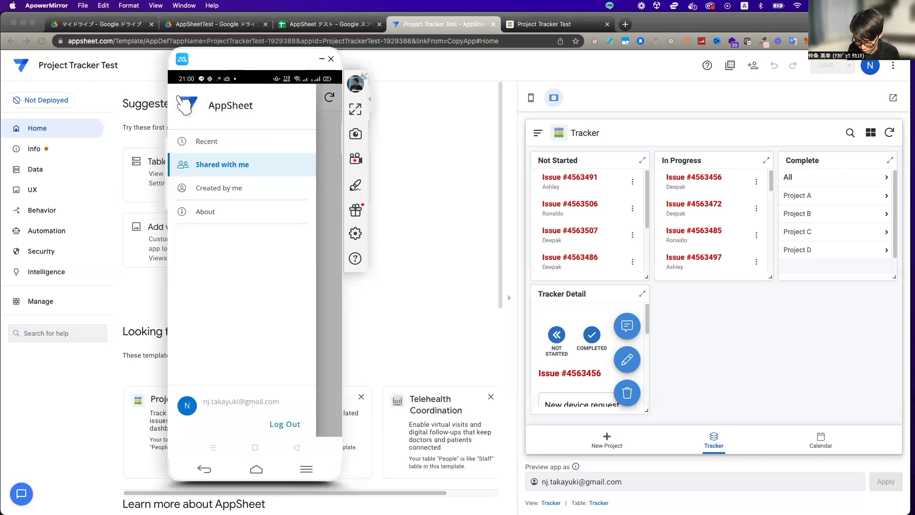
{"action": "left_click", "coordinate": [184, 103]}
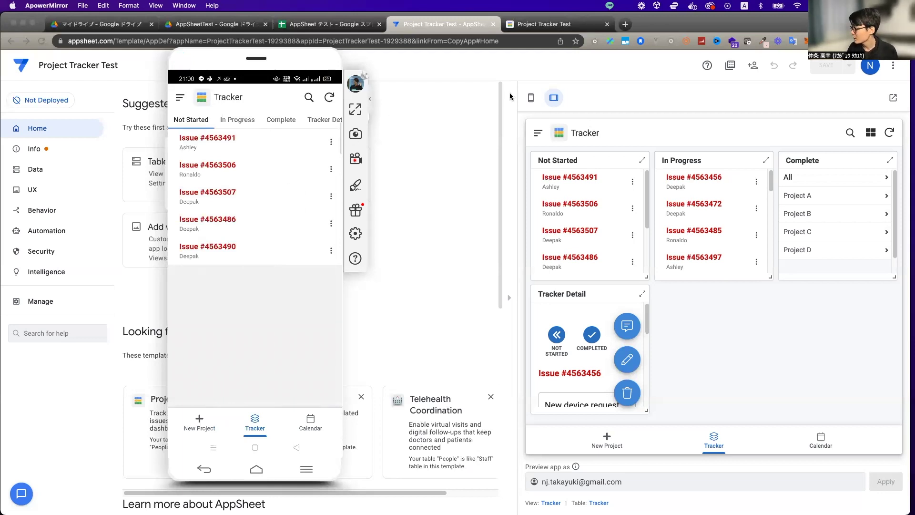
{"action": "left_click", "coordinate": [530, 97]}
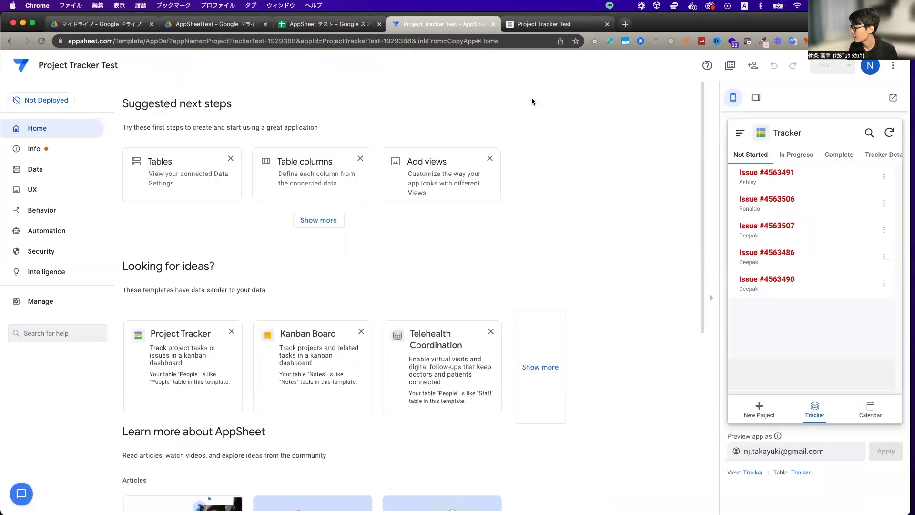
Step: Open a new project form on the mirrored phone and enter "Test" as the workstream
{"action": "key", "text": "super+Tab"}
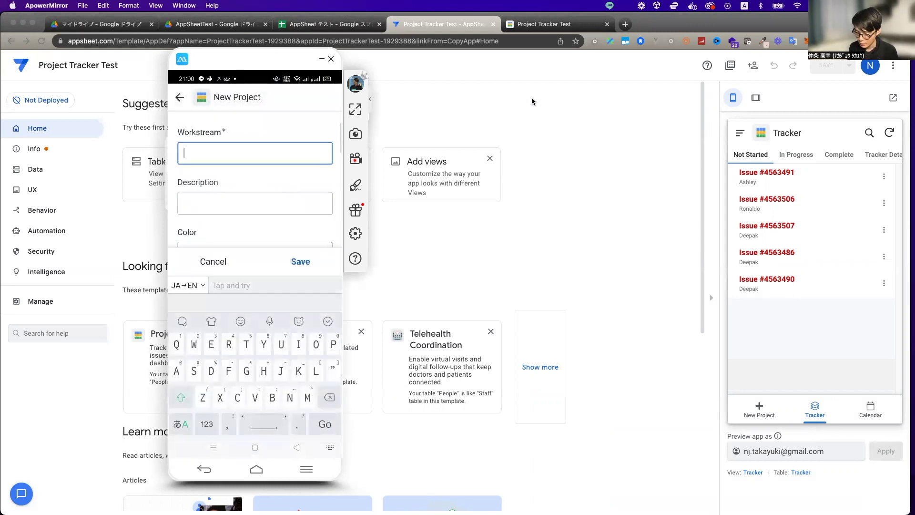
{"action": "type", "text": "Test"}
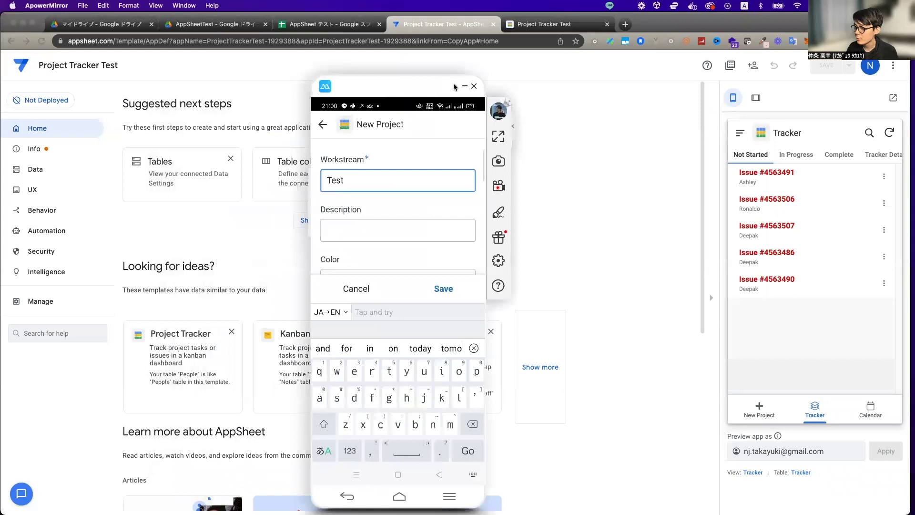
Step: Open the deployment check for Project Tracker Test in the editor and review all its results
{"action": "left_click", "coordinate": [68, 100]}
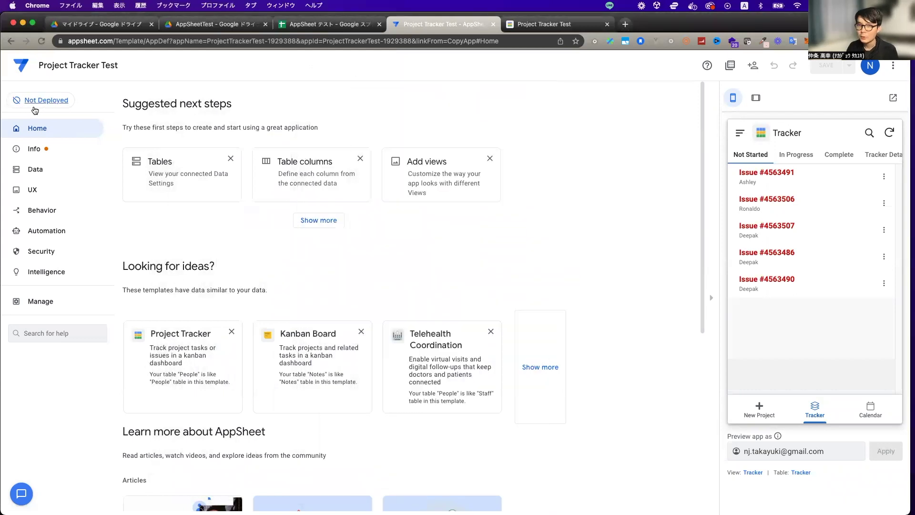
{"action": "left_click", "coordinate": [36, 100]}
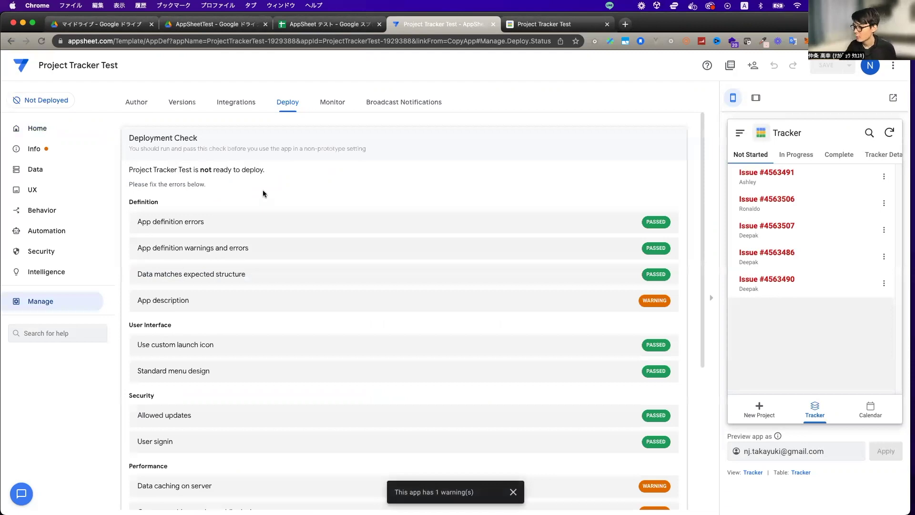
{"action": "scroll", "coordinate": [614, 234], "scroll_direction": "down", "scroll_amount": 3}
{"action": "scroll", "coordinate": [615, 235], "scroll_direction": "down", "scroll_amount": 3}
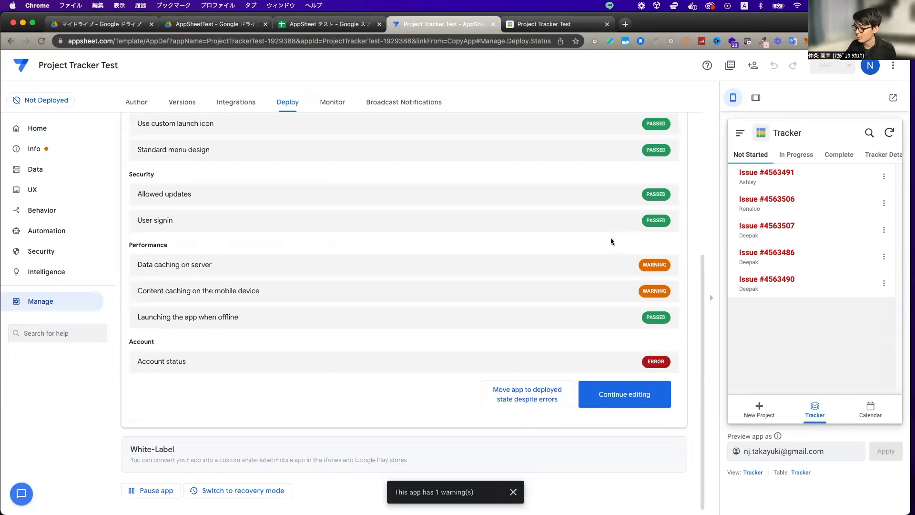
{"action": "scroll", "coordinate": [523, 231], "scroll_direction": "up", "scroll_amount": 5}
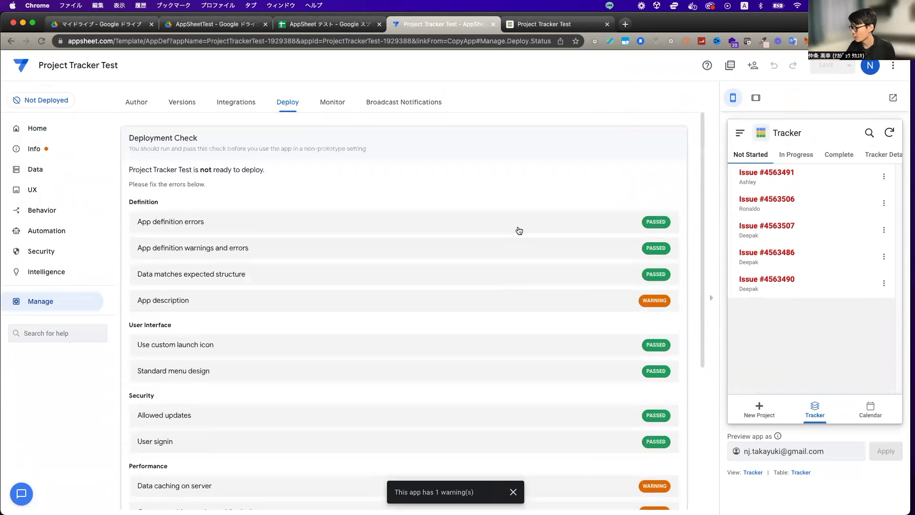
{"action": "key", "text": "super+Tab"}
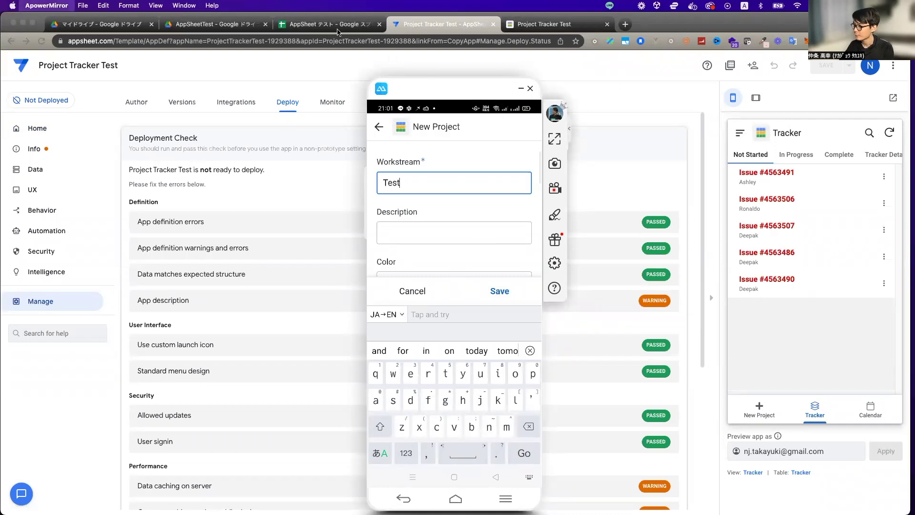
Step: Look at the AppSheet extension options in the empty AppSheet テスト spreadsheet
{"action": "left_click", "coordinate": [336, 28]}
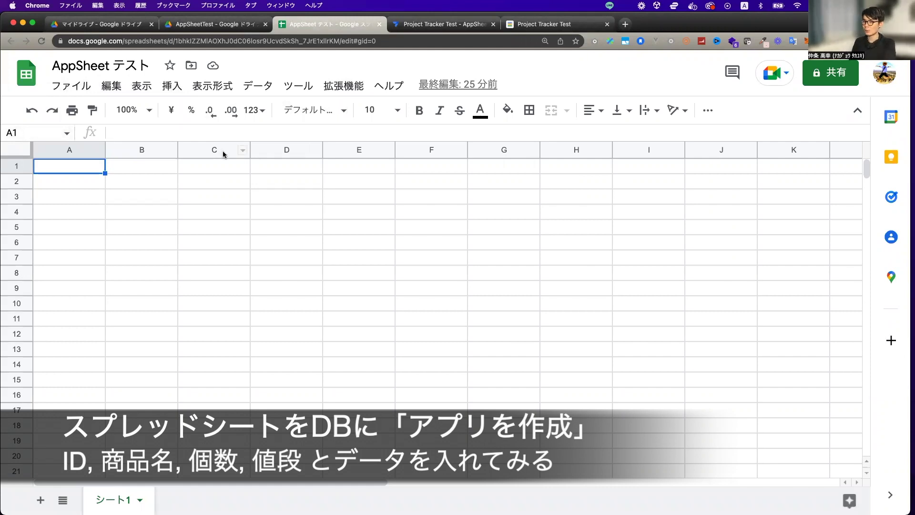
{"action": "left_click", "coordinate": [343, 87]}
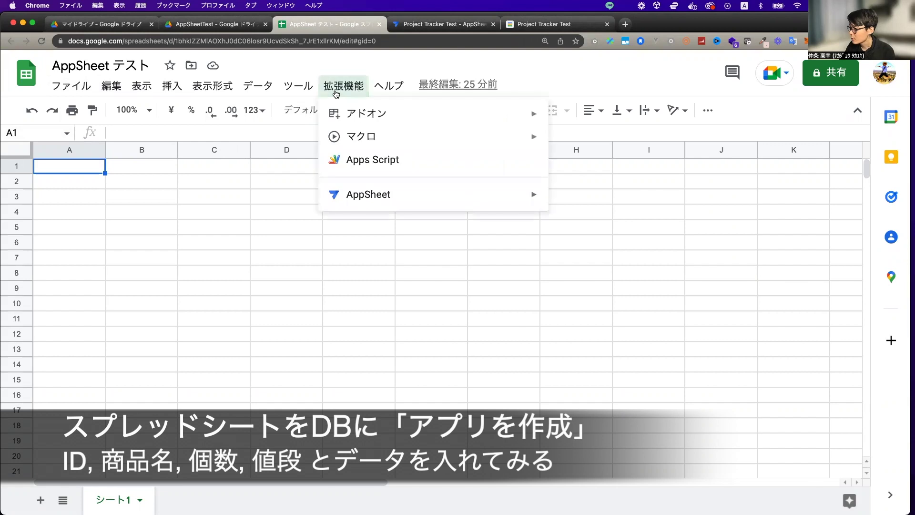
{"action": "mouse_move", "coordinate": [379, 194]}
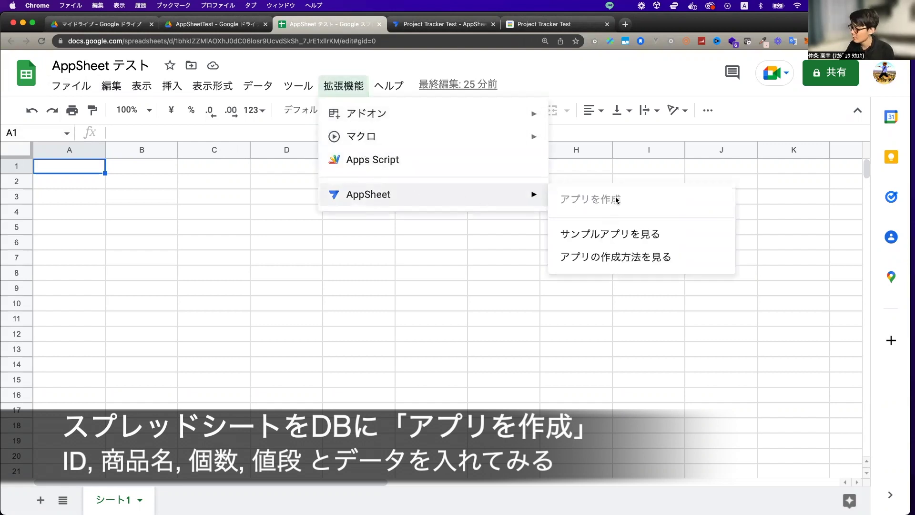
{"action": "left_click", "coordinate": [146, 165]}
Step: Enter the column headers ID, 商品名, 個数 and 値段 in cells A1 to D1
{"action": "left_click", "coordinate": [91, 165]}
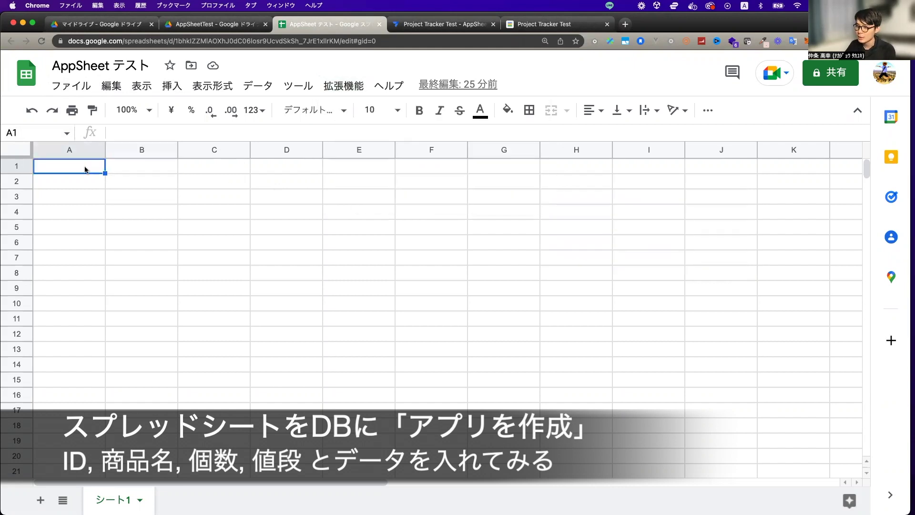
{"action": "double_click", "coordinate": [85, 168]}
{"action": "type", "text": "Id"}
{"action": "type", "text": "D"}
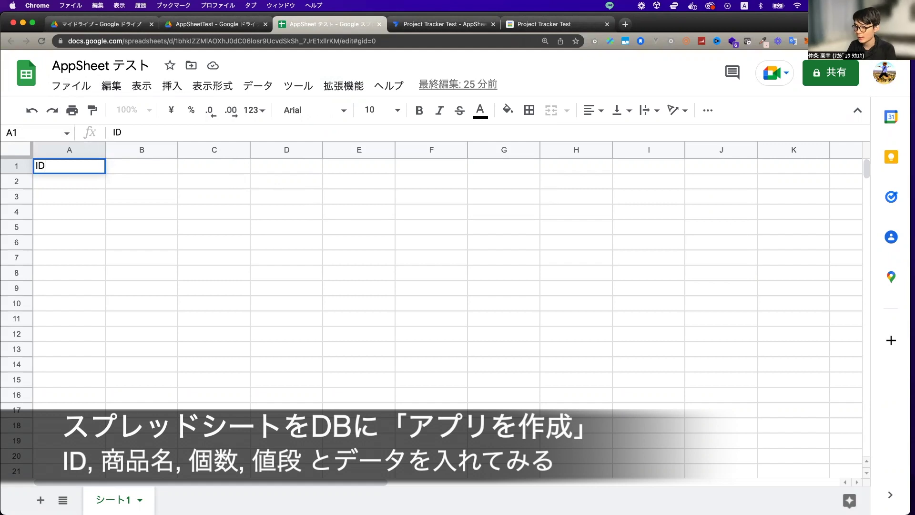
{"action": "key", "text": "Tab"}
{"action": "key", "text": "ctrl+space"}
{"action": "type", "text": "商品名"}
{"action": "key", "text": "Tab"}
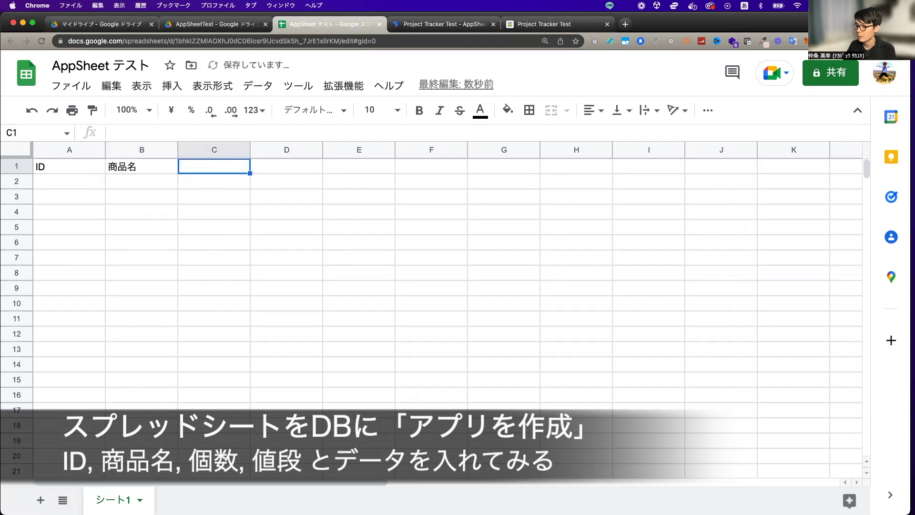
{"action": "type", "text": "個数"}
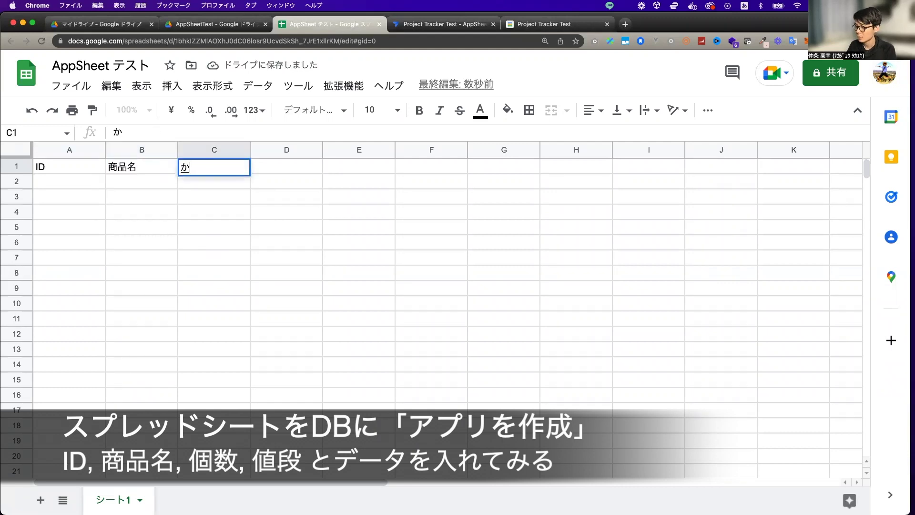
{"action": "key", "text": "Tab"}
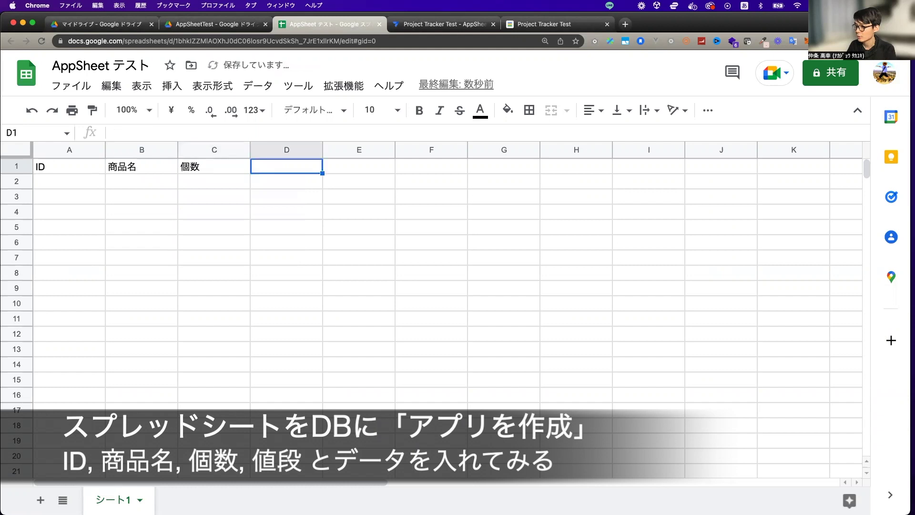
{"action": "type", "text": "値段"}
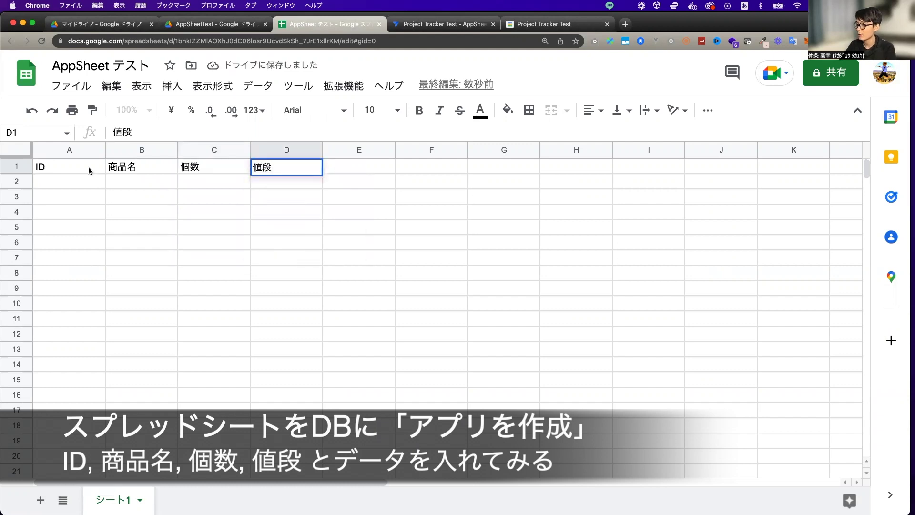
Step: Format the whole header row with a black fill and bold white text
{"action": "left_click", "coordinate": [16, 166]}
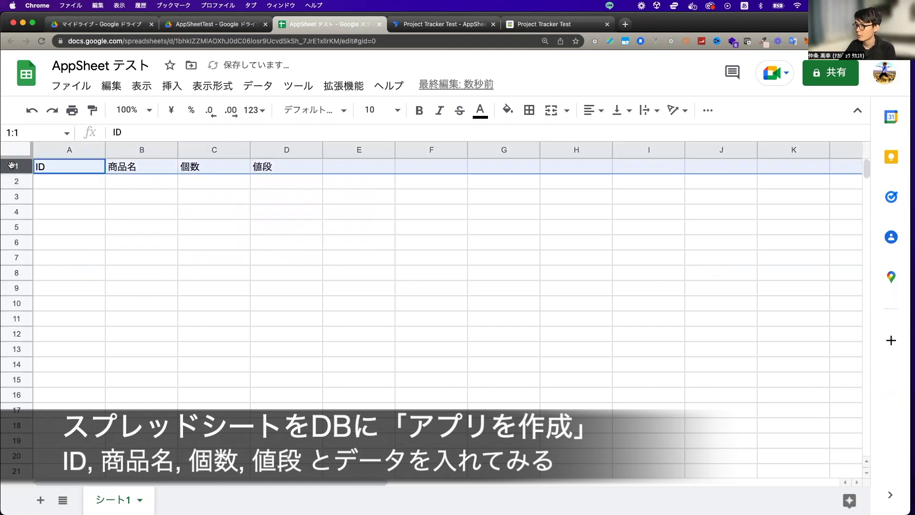
{"action": "left_click", "coordinate": [508, 110]}
{"action": "left_click", "coordinate": [514, 156]}
{"action": "left_click", "coordinate": [480, 110]}
{"action": "left_click", "coordinate": [500, 155]}
{"action": "key", "text": "cmd+b"}
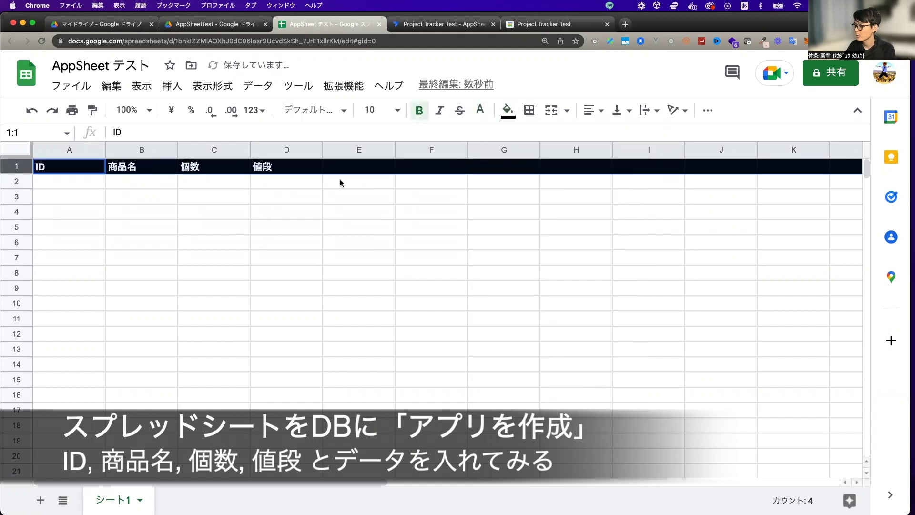
Step: Fill the ID column with the numbers 1 to 10 in cells A2 to A11
{"action": "left_click", "coordinate": [86, 180]}
{"action": "type", "text": "1"}
{"action": "key", "text": "Return"}
{"action": "type", "text": "2"}
{"action": "key", "text": "Return"}
{"action": "type", "text": "3"}
{"action": "key", "text": "Return"}
{"action": "type", "text": "4 5 6"}
{"action": "key", "text": "Return"}
{"action": "type", "text": "7"}
{"action": "key", "text": "Return"}
{"action": "type", "text": "8"}
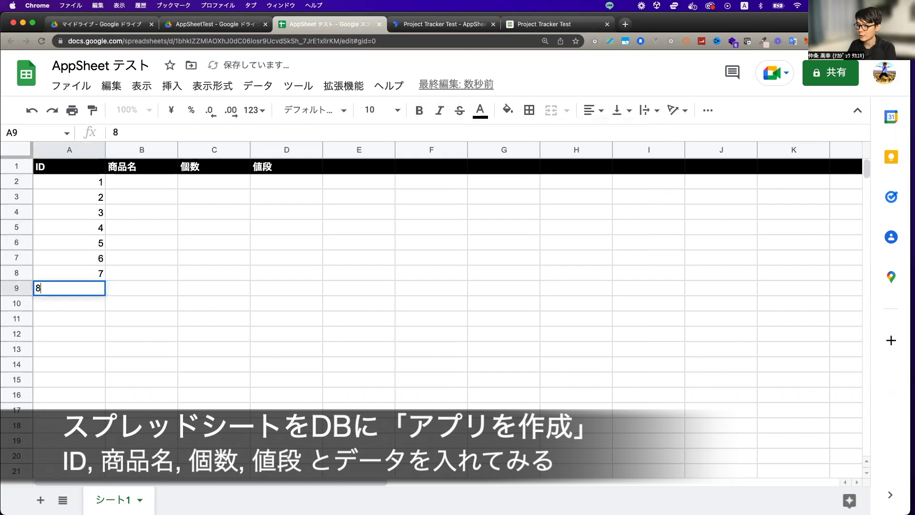
{"action": "key", "text": "Return"}
{"action": "type", "text": "9"}
{"action": "key", "text": "Return"}
{"action": "type", "text": "0"}
{"action": "key", "text": "Return"}
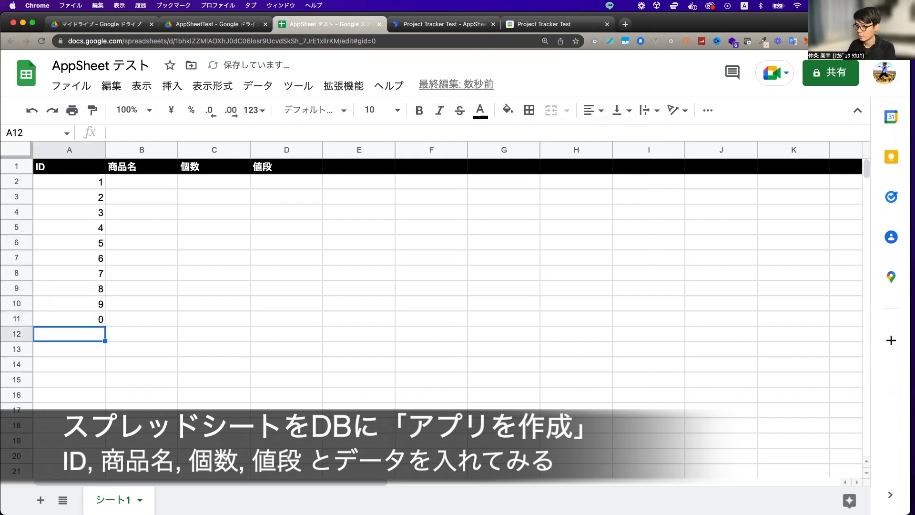
{"action": "key", "text": "Up"}
{"action": "type", "text": "10"}
{"action": "key", "text": "Return"}
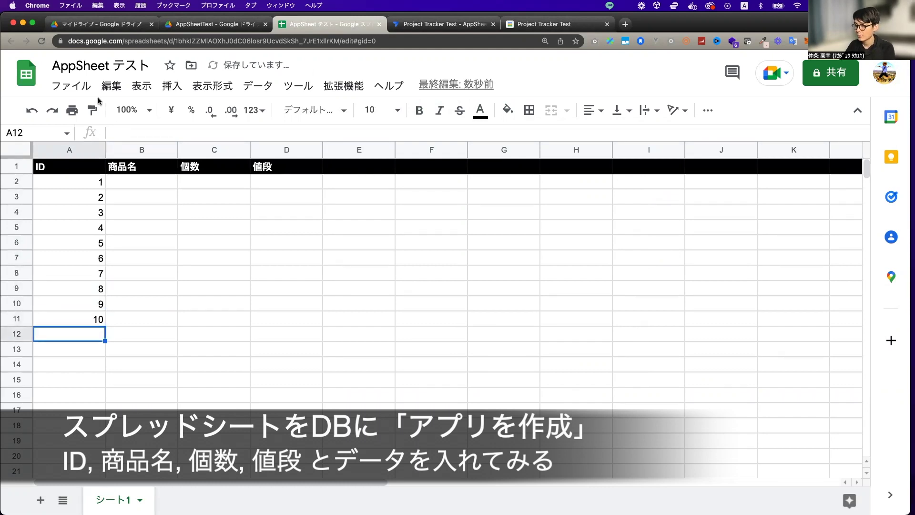
Step: Fit the ID column to its contents and fill rows 2 to 11 with fruit names, quantities and prices, from りんご (20, 100) to なし (400, 400)
{"action": "double_click", "coordinate": [105, 151]}
{"action": "double_click", "coordinate": [65, 182]}
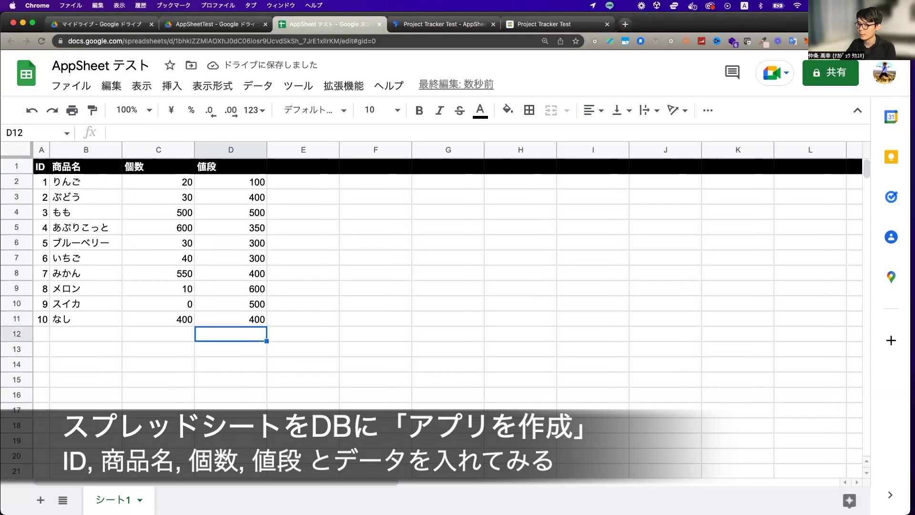
Step: Create an AppSheet app from the AppSheet テスト product spreadsheet
{"action": "left_click", "coordinate": [314, 263]}
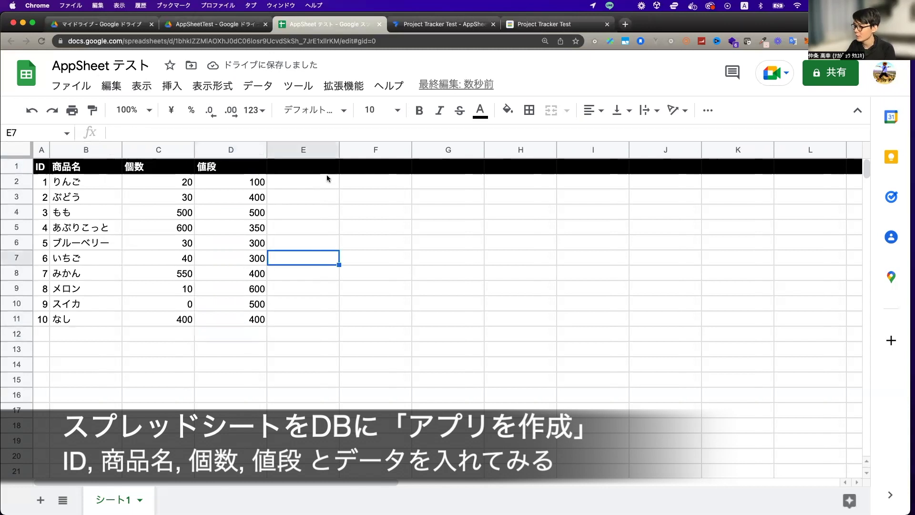
{"action": "left_click", "coordinate": [346, 85]}
{"action": "mouse_move", "coordinate": [380, 197]}
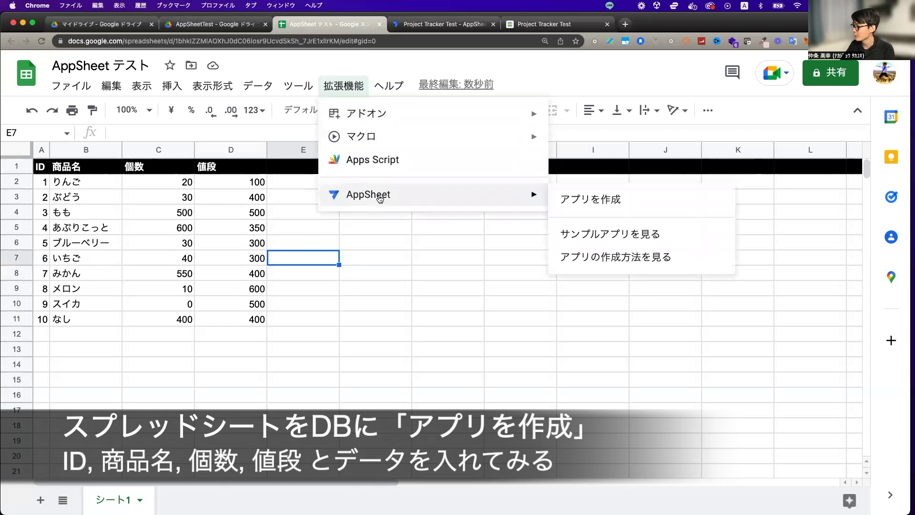
{"action": "left_click", "coordinate": [574, 208]}
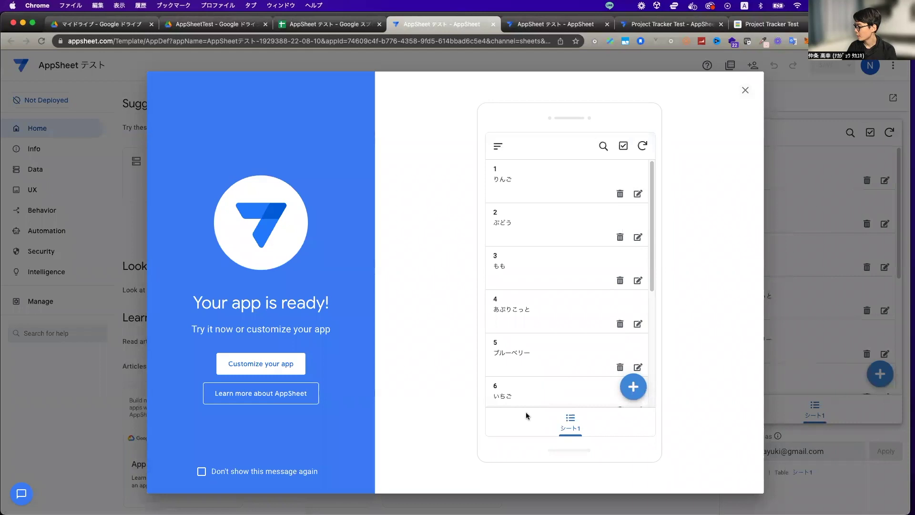
Step: Open the みかん record with ID 7 in the new app's preview and delete it
{"action": "left_click", "coordinate": [540, 399]}
{"action": "left_click", "coordinate": [647, 284]}
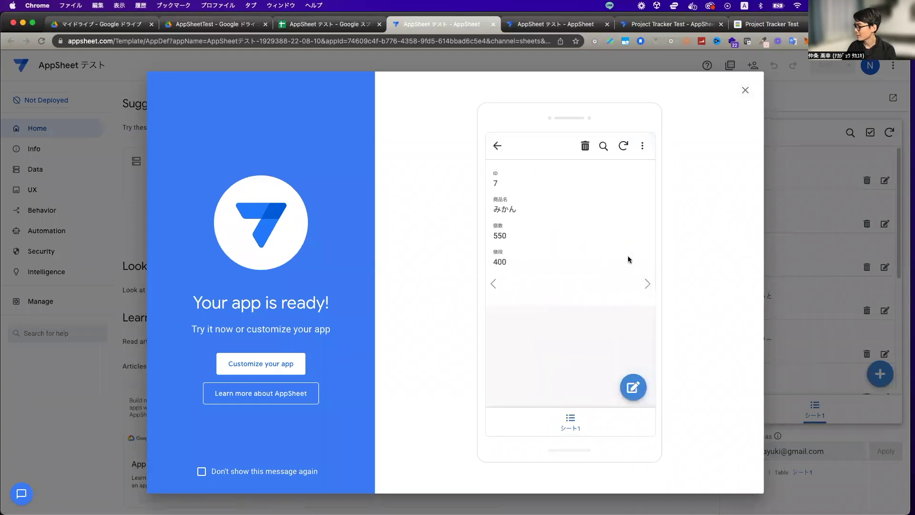
{"action": "left_click", "coordinate": [586, 146]}
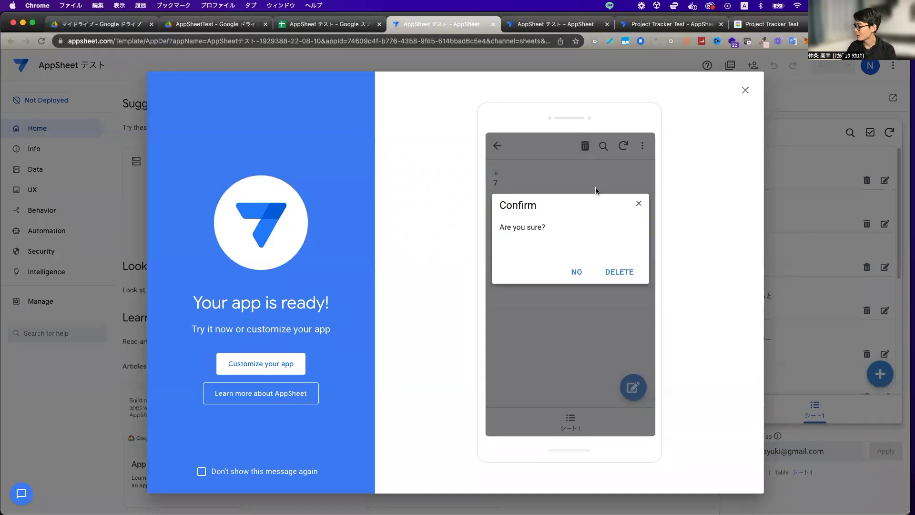
{"action": "left_click", "coordinate": [619, 273]}
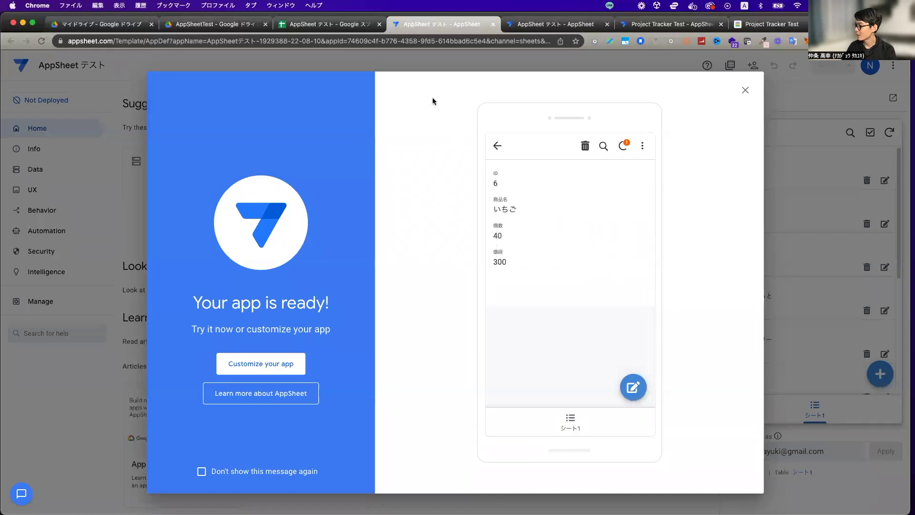
Step: Check row 8 of the product spreadsheet for the effect of the みかん deletion
{"action": "left_click", "coordinate": [341, 25]}
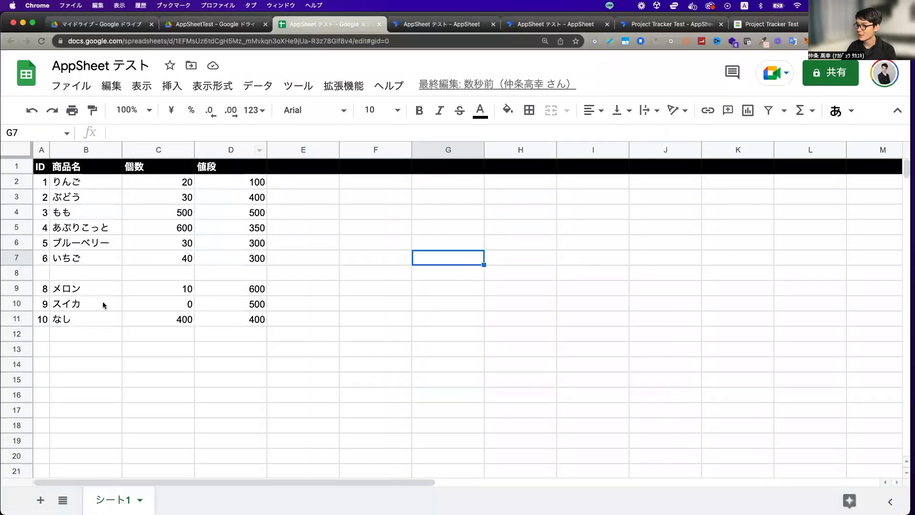
{"action": "left_click_drag", "start_coordinate": [41, 276], "coordinate": [248, 273]}
{"action": "left_click", "coordinate": [306, 262]}
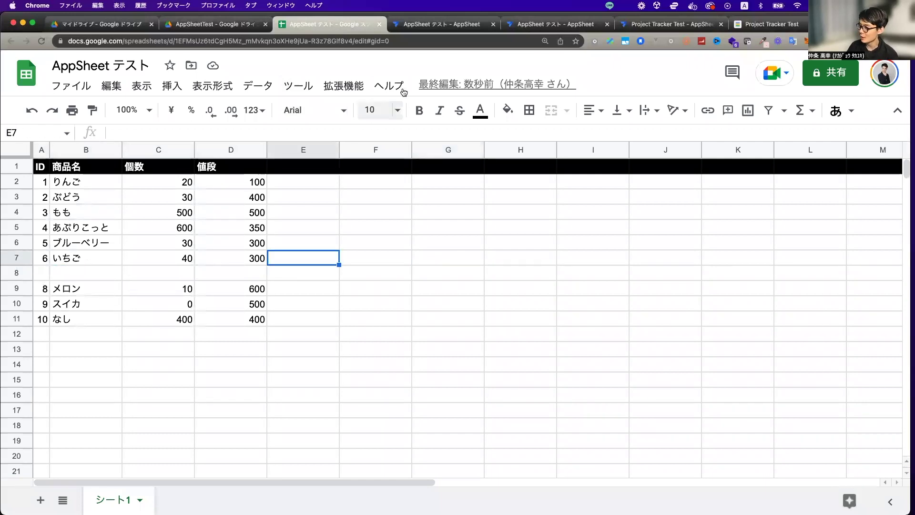
Step: Open the AppSheet テスト app for customization and start a new record with ID 7 in the preview
{"action": "left_click", "coordinate": [431, 27]}
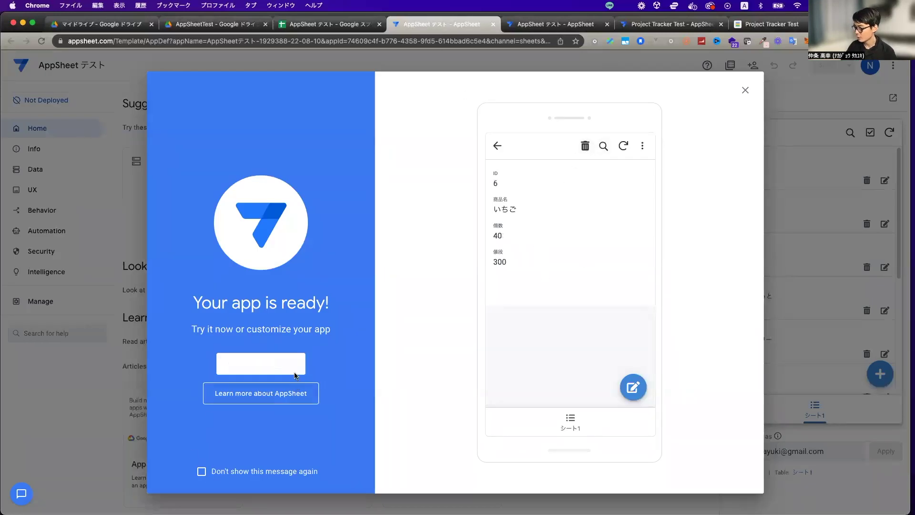
{"action": "left_click", "coordinate": [277, 367]}
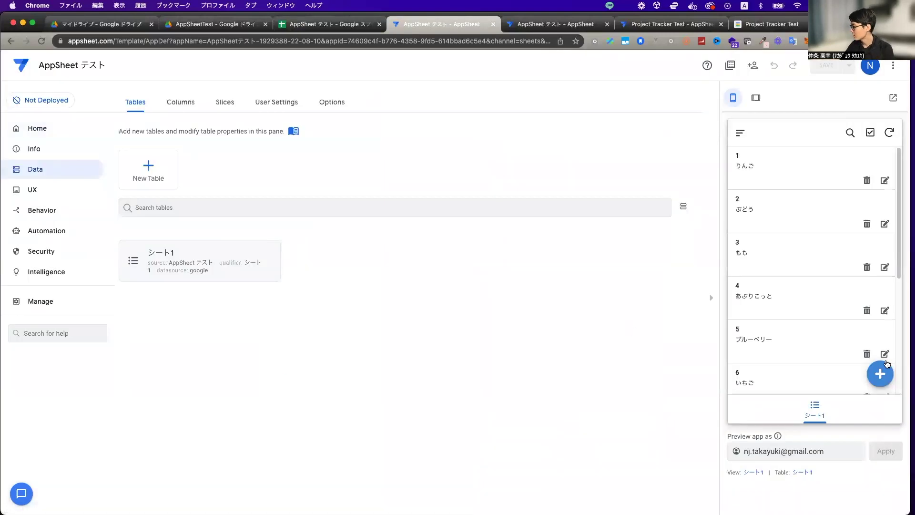
{"action": "left_click", "coordinate": [880, 373]}
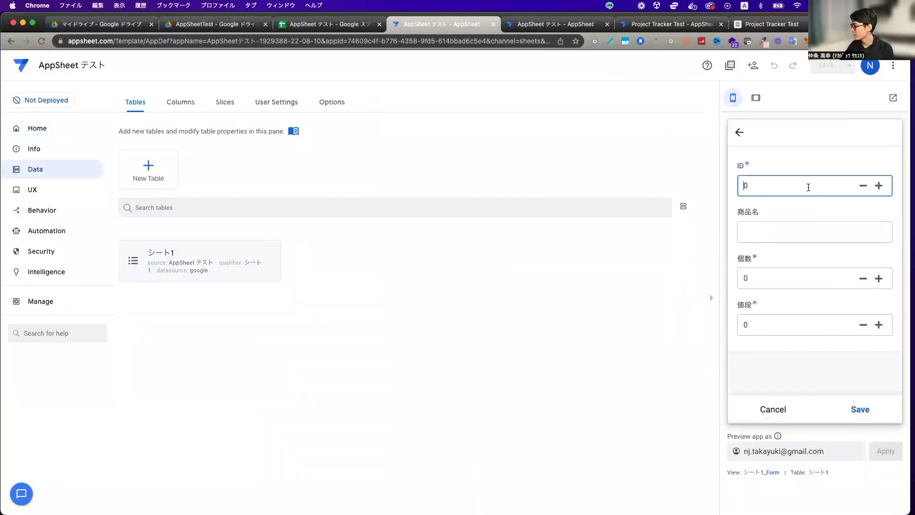
{"action": "left_click", "coordinate": [880, 187]}
{"action": "left_click", "coordinate": [879, 187]}
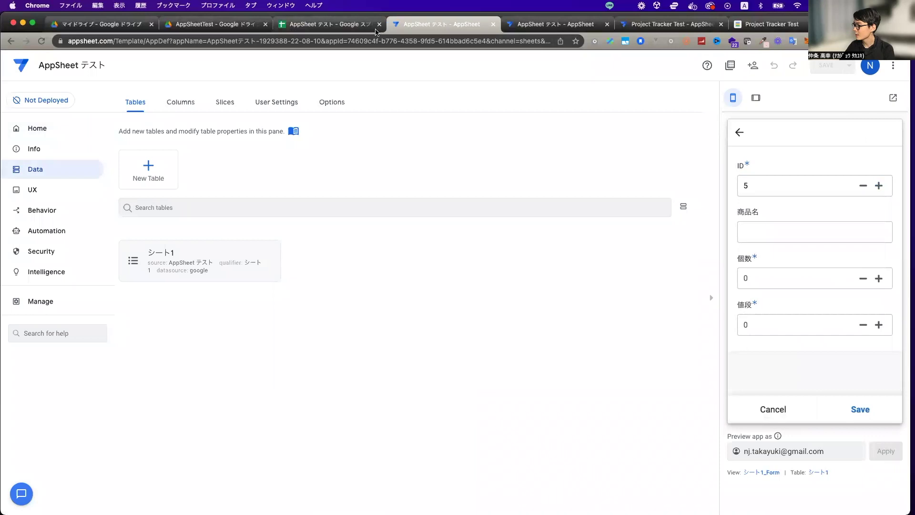
{"action": "left_click", "coordinate": [342, 24]}
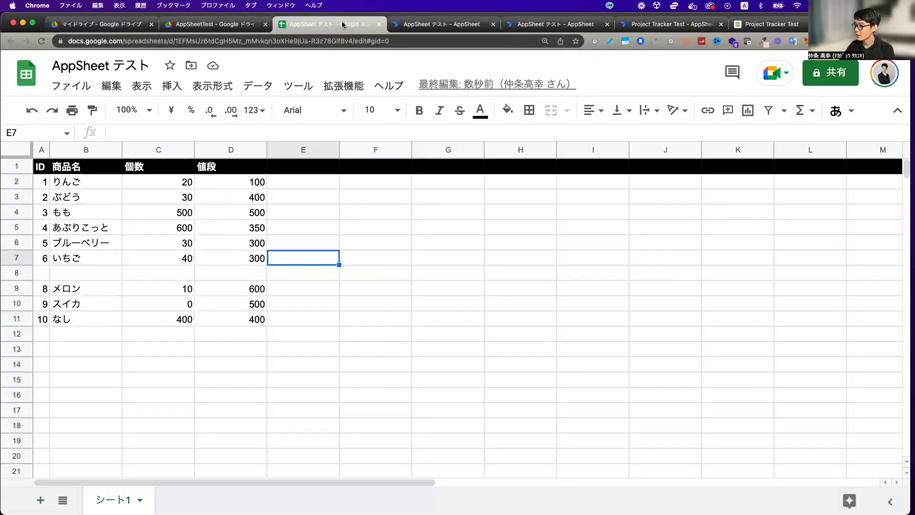
{"action": "left_click", "coordinate": [419, 25]}
{"action": "left_click_drag", "start_coordinate": [799, 185], "coordinate": [711, 186]}
{"action": "type", "text": "7"}
Step: Enter トマト as the new record's 商品名 and set its 個数 to 5
{"action": "left_click", "coordinate": [784, 234]}
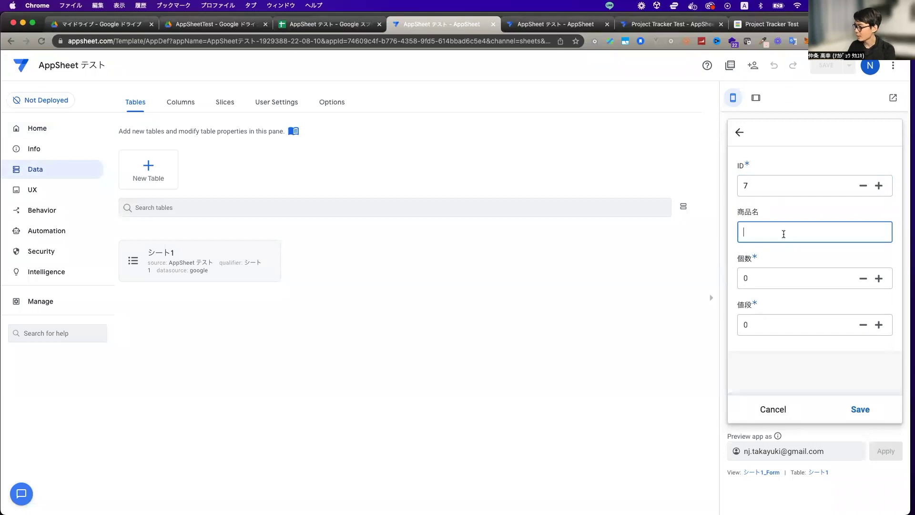
{"action": "left_click", "coordinate": [313, 25]}
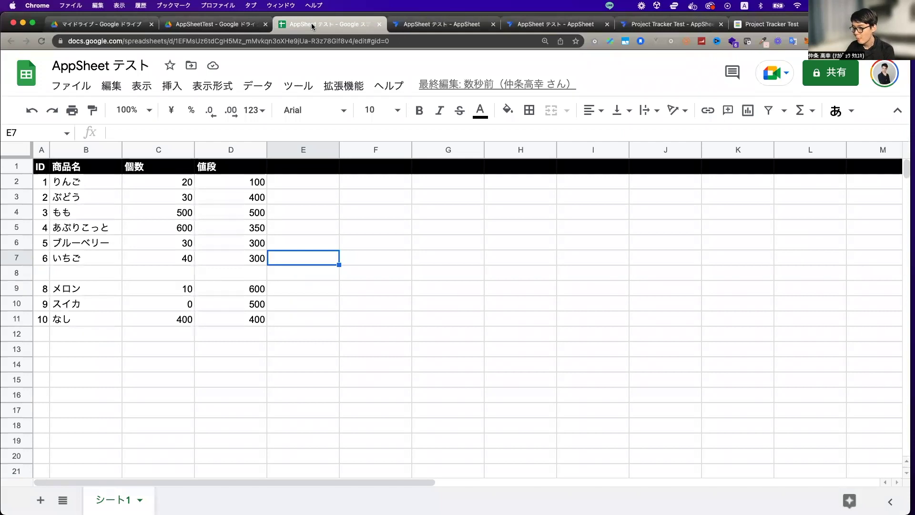
{"action": "left_click", "coordinate": [445, 24]}
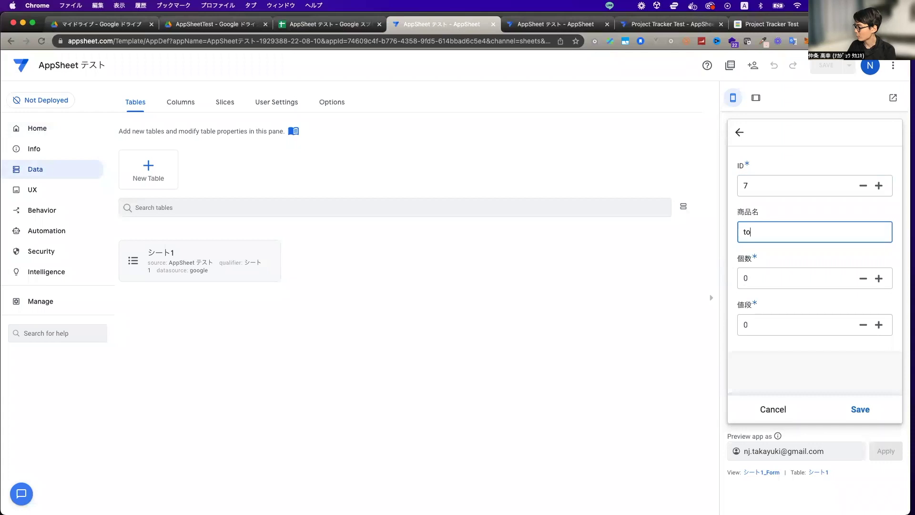
{"action": "type", "text": "omato"}
{"action": "key", "text": "space"}
{"action": "key", "text": "Return"}
{"action": "left_click", "coordinate": [878, 279]}
{"action": "left_click", "coordinate": [879, 278]}
{"action": "left_click", "coordinate": [878, 278]}
{"action": "left_click", "coordinate": [878, 279]}
{"action": "left_click", "coordinate": [879, 278]}
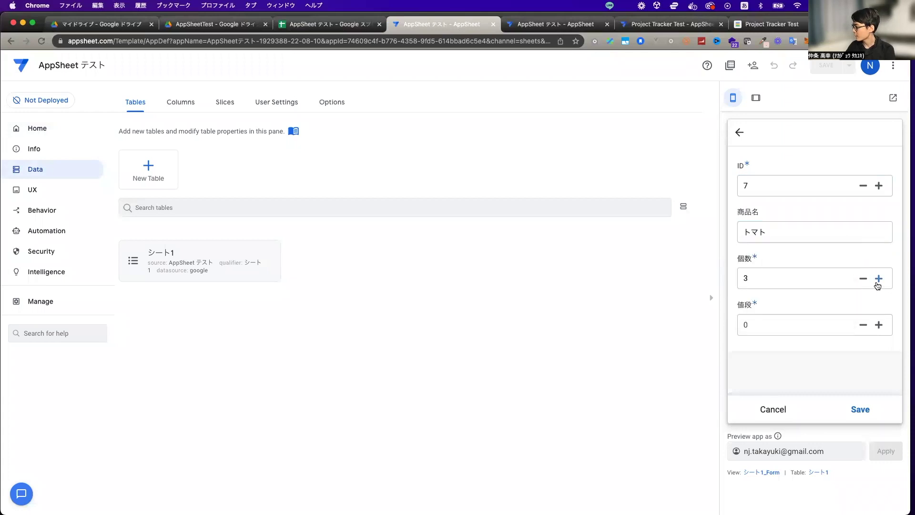
Step: Set the new record's 値段 to 400 and try to save it with ID 7
{"action": "left_click", "coordinate": [879, 325]}
{"action": "left_click", "coordinate": [878, 324]}
{"action": "left_click", "coordinate": [879, 325]}
{"action": "left_click", "coordinate": [878, 325]}
{"action": "left_click_drag", "start_coordinate": [813, 330], "coordinate": [714, 326]}
{"action": "type", "text": "400"}
{"action": "key", "text": "space"}
{"action": "key", "text": "Return"}
{"action": "left_click", "coordinate": [854, 408]}
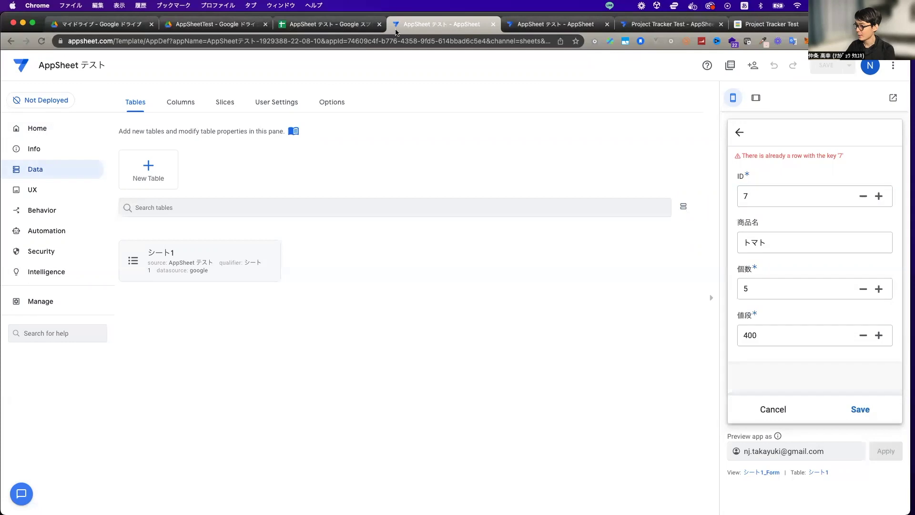
Step: Change the トマト record's ID to 11, save it and view it at the end of the list
{"action": "left_click", "coordinate": [773, 195]}
{"action": "left_click_drag", "start_coordinate": [773, 195], "coordinate": [725, 197]}
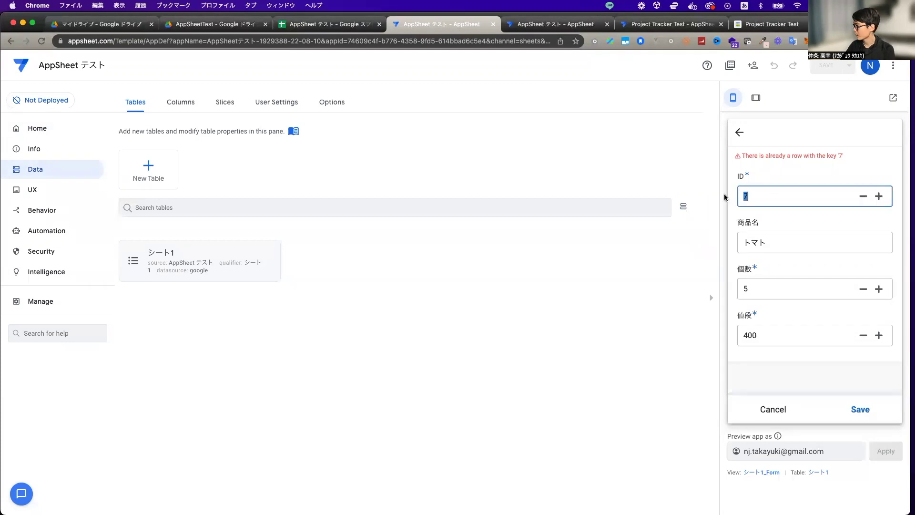
{"action": "type", "text": "11"}
{"action": "key", "text": "Return"}
{"action": "left_click", "coordinate": [860, 409]}
{"action": "scroll", "coordinate": [819, 352], "scroll_direction": "down", "scroll_amount": 5}
{"action": "scroll", "coordinate": [818, 352], "scroll_direction": "down", "scroll_amount": 1}
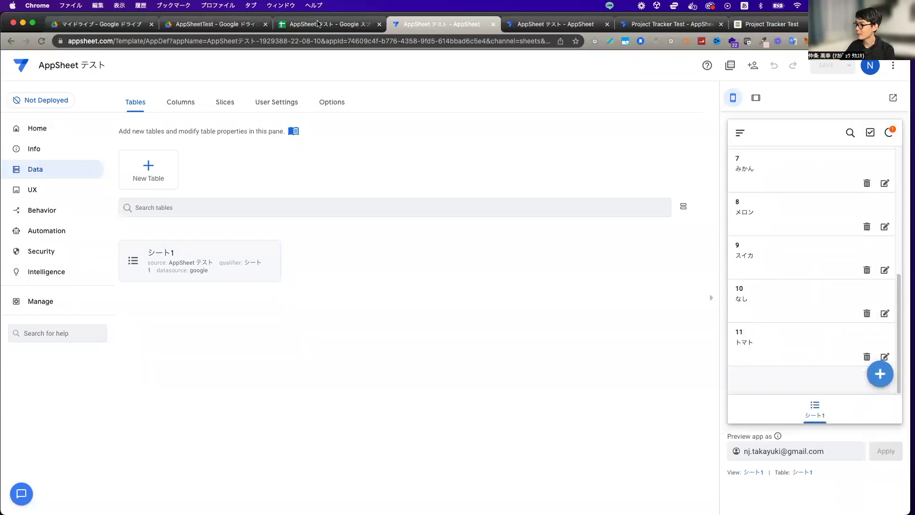
Step: Check row 12 of the product spreadsheet for the newly added トマト record
{"action": "left_click", "coordinate": [318, 24]}
{"action": "left_click", "coordinate": [190, 258]}
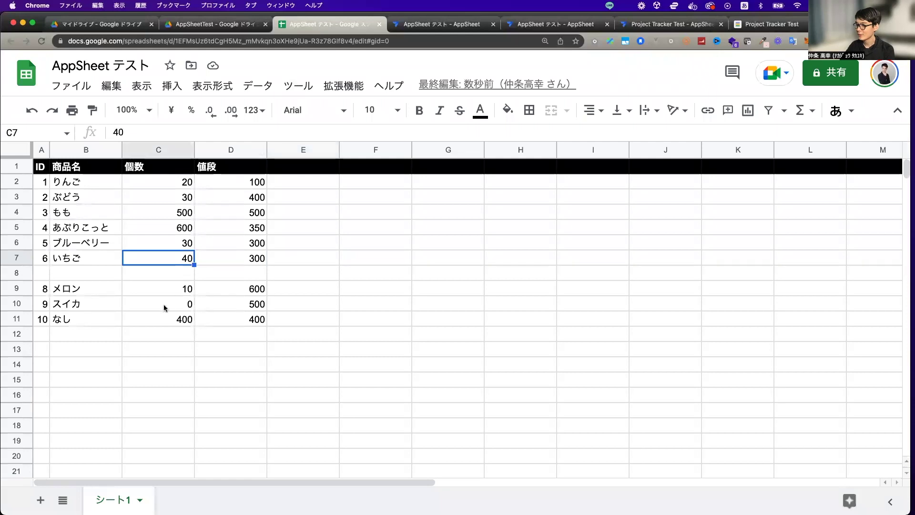
{"action": "left_click", "coordinate": [116, 330]}
Step: Edit record 11 in the app preview, changing its 商品名 to トマト３, and save it
{"action": "left_click", "coordinate": [441, 24]}
{"action": "left_click", "coordinate": [795, 355]}
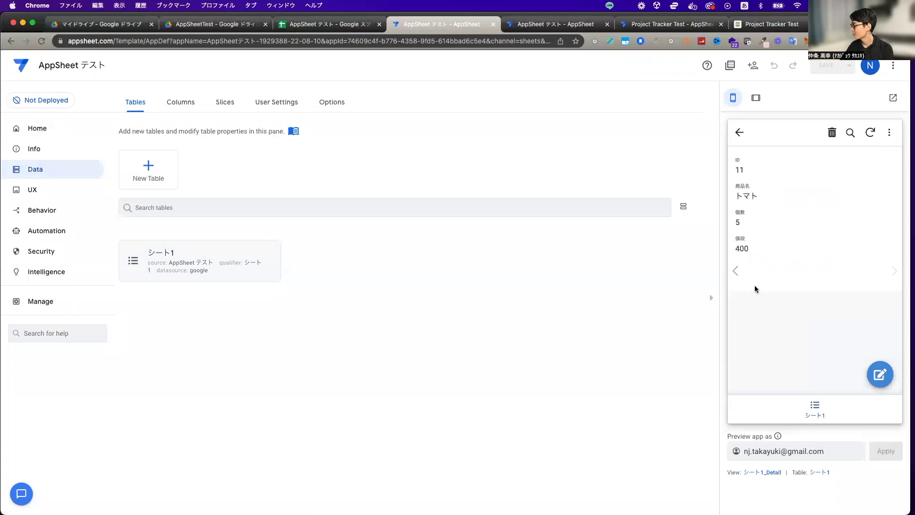
{"action": "left_click", "coordinate": [880, 374]}
{"action": "left_click", "coordinate": [777, 232]}
{"action": "type", "text": "3"}
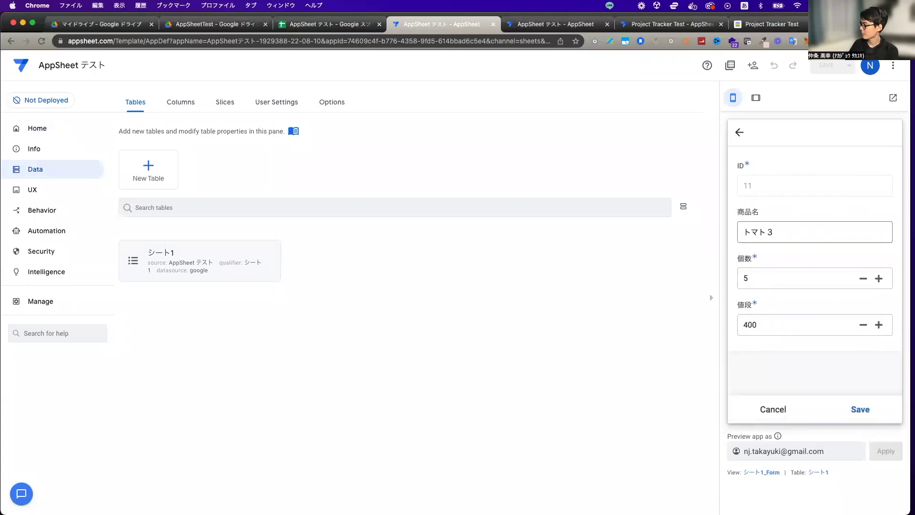
{"action": "left_click", "coordinate": [861, 409]}
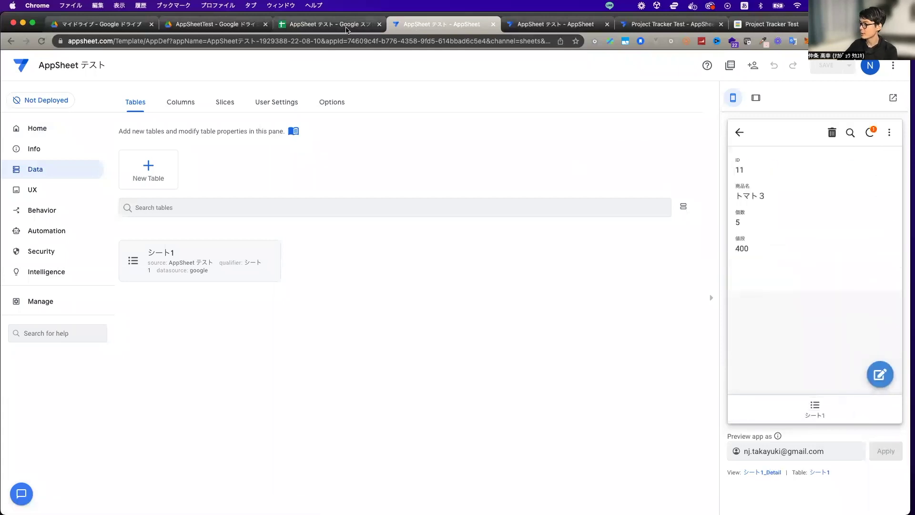
Step: Check cell B12 in the product spreadsheet for the edited product name
{"action": "left_click", "coordinate": [347, 29]}
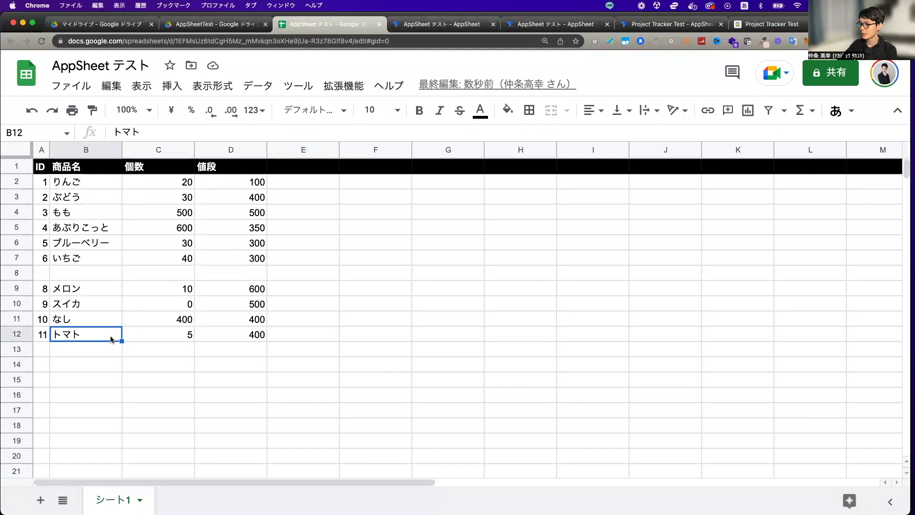
{"action": "left_click", "coordinate": [86, 305]}
{"action": "left_click", "coordinate": [88, 324]}
{"action": "left_click", "coordinate": [90, 332]}
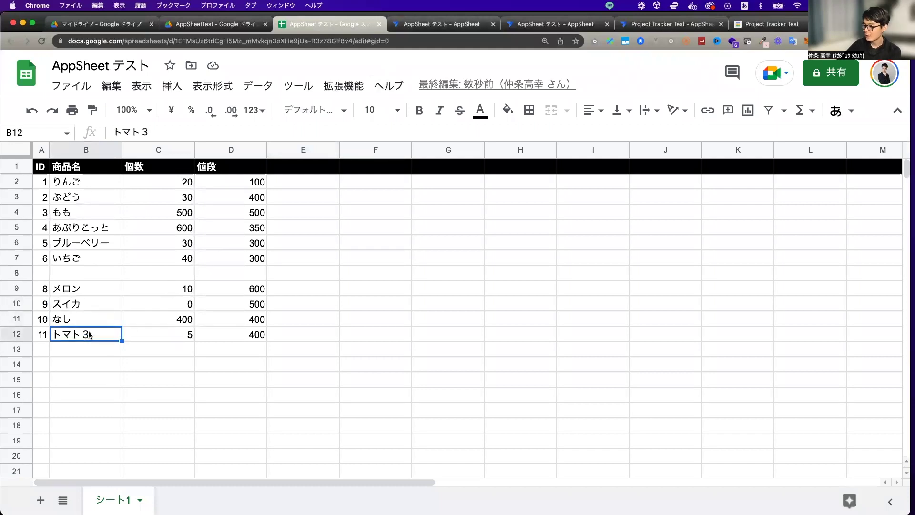
{"action": "left_click", "coordinate": [407, 29]}
{"action": "left_click", "coordinate": [319, 26]}
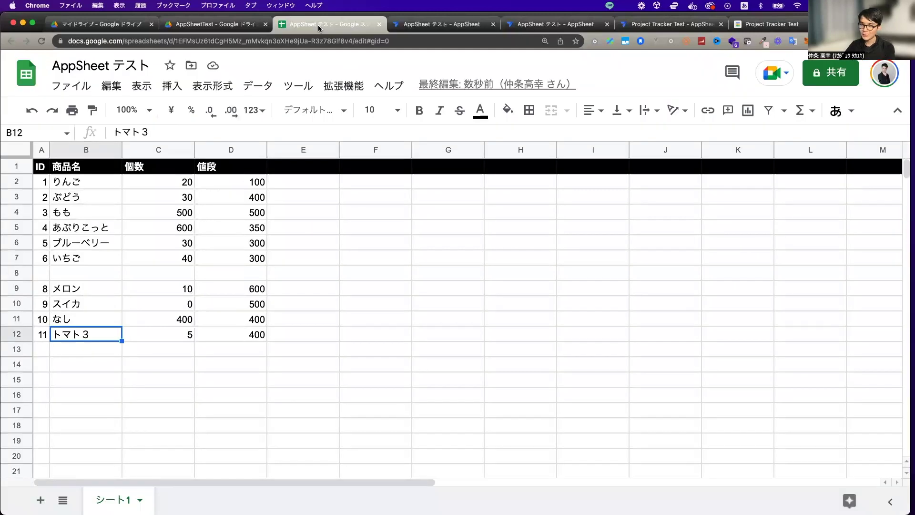
Step: Switch to the mirrored phone in ApowerMirror, leave the open Project Tracker Test forms and return to the AppSheet app gallery
{"action": "left_click", "coordinate": [130, 496]}
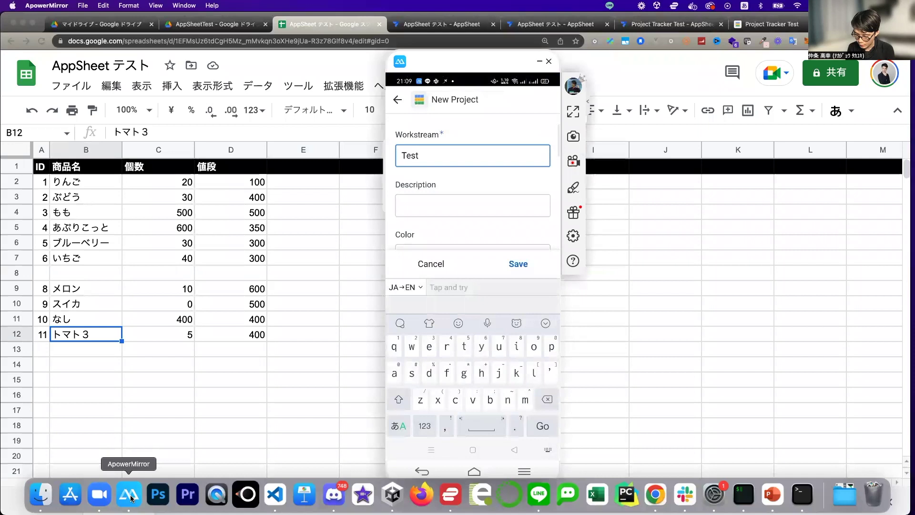
{"action": "left_click", "coordinate": [398, 99]}
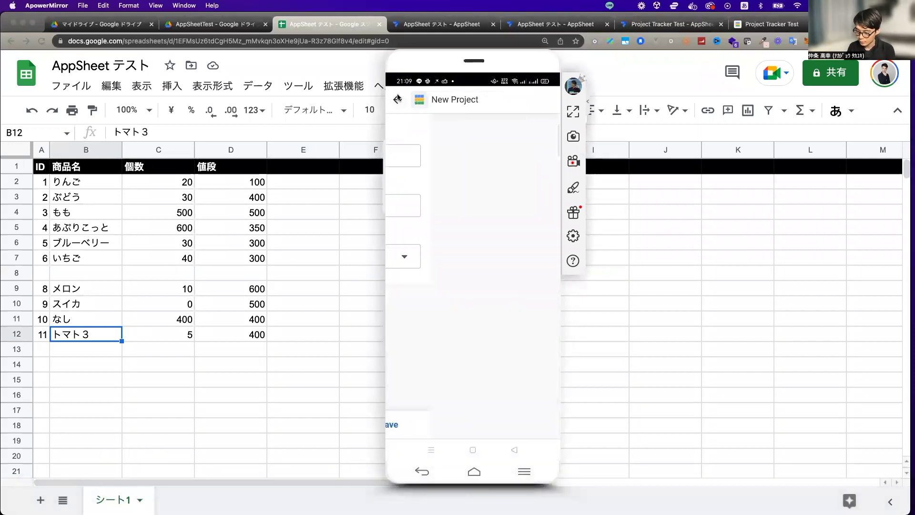
{"action": "left_click", "coordinate": [397, 99]}
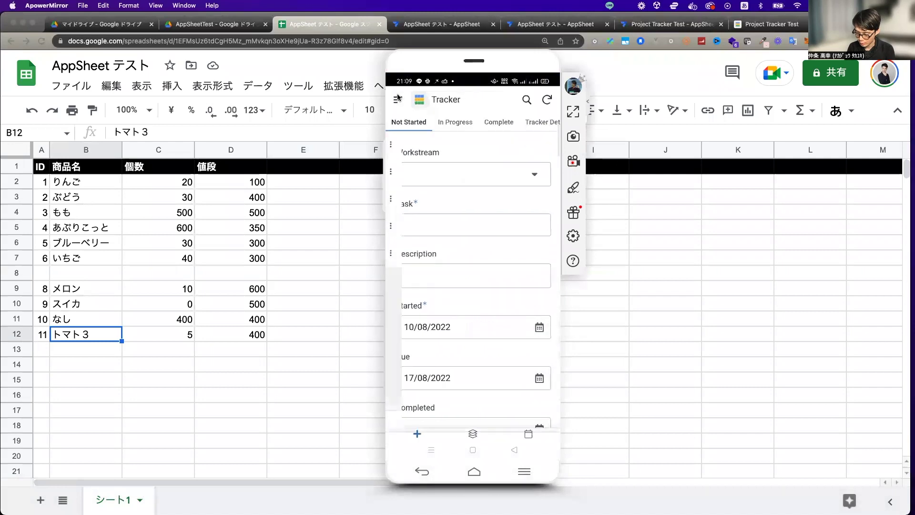
{"action": "left_click", "coordinate": [398, 99]}
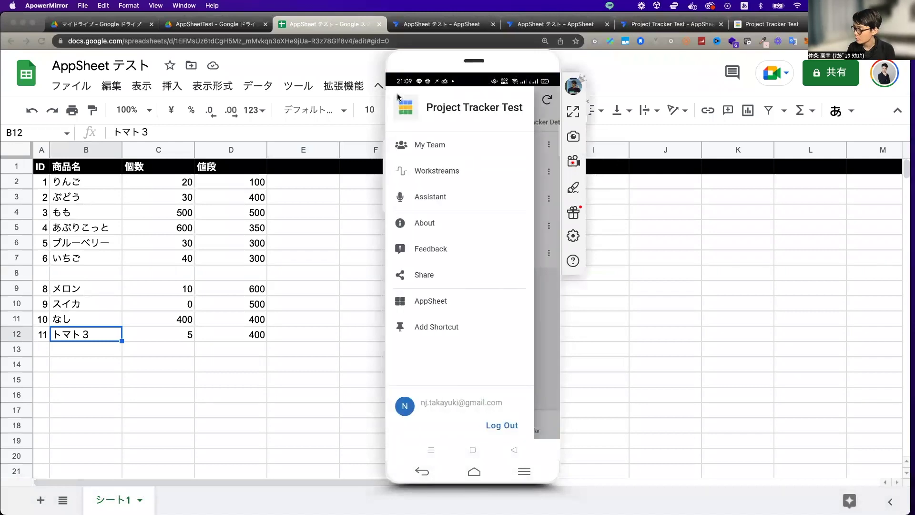
{"action": "left_click", "coordinate": [437, 302]}
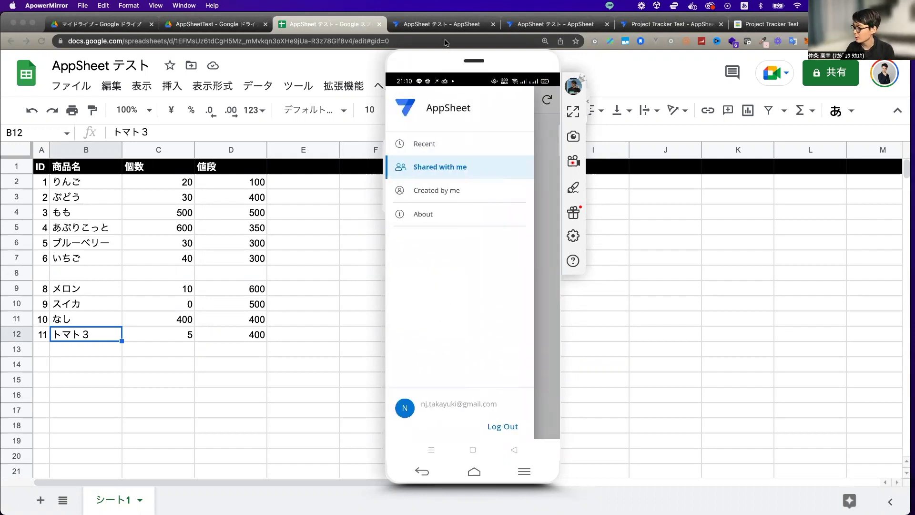
Step: Open the own AppSheet テスト app on the mirrored phone from the apps created by this account
{"action": "left_click", "coordinate": [443, 24]}
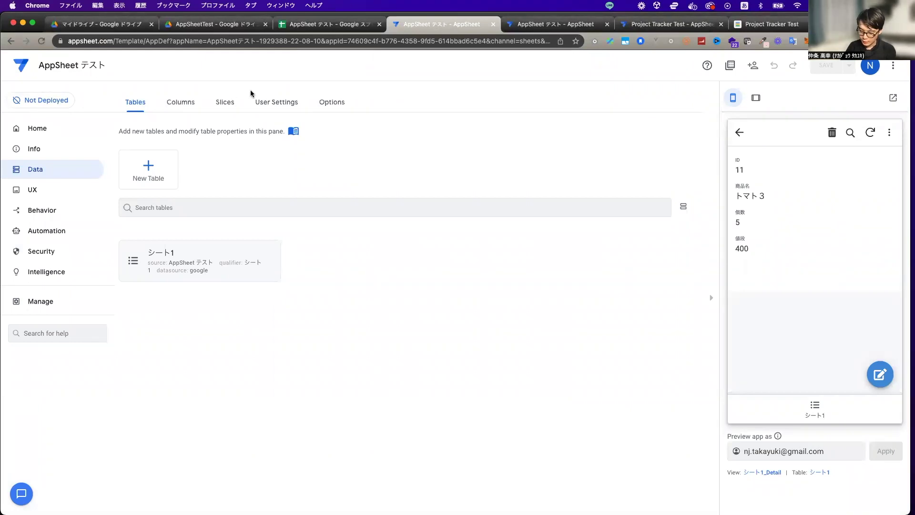
{"action": "key", "text": "super+Tab"}
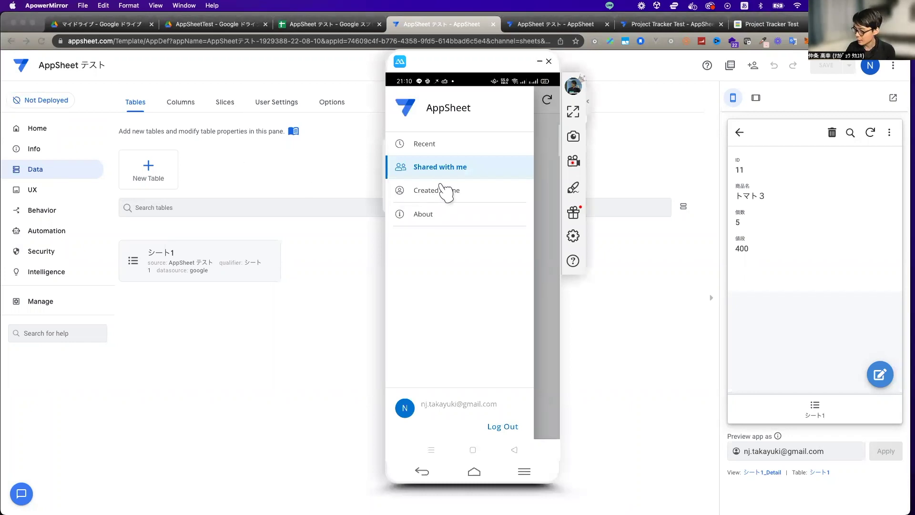
{"action": "left_click", "coordinate": [446, 191]}
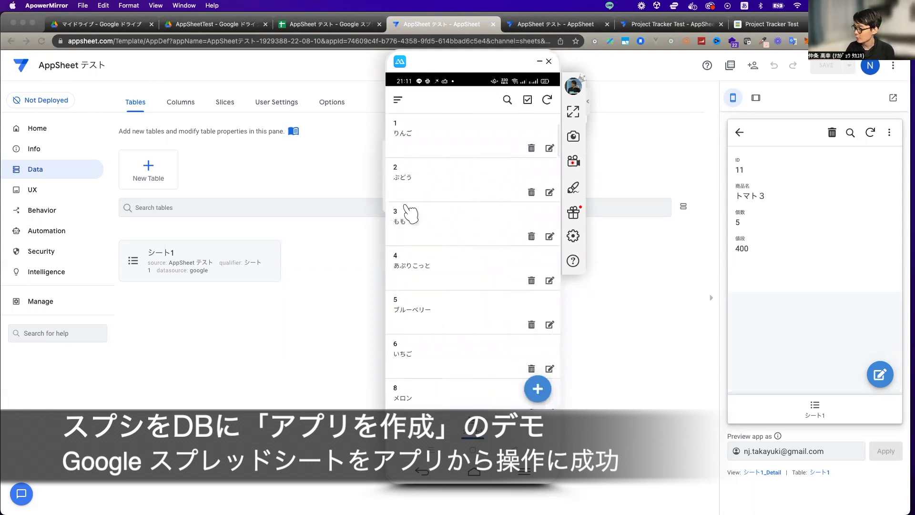
Step: Start a new product record in the phone app and bring up the product spreadsheet behind the mirrored phone
{"action": "scroll", "coordinate": [444, 220], "scroll_direction": "down", "scroll_amount": 5}
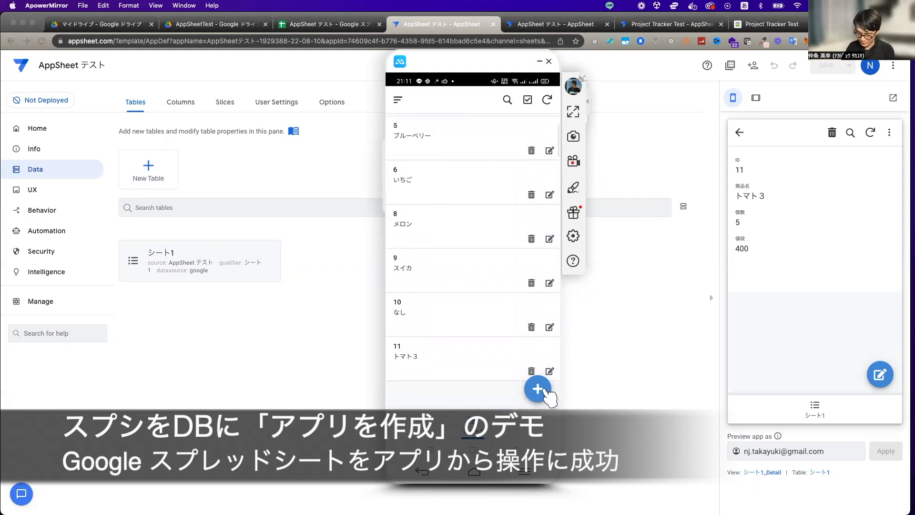
{"action": "left_click", "coordinate": [539, 390]}
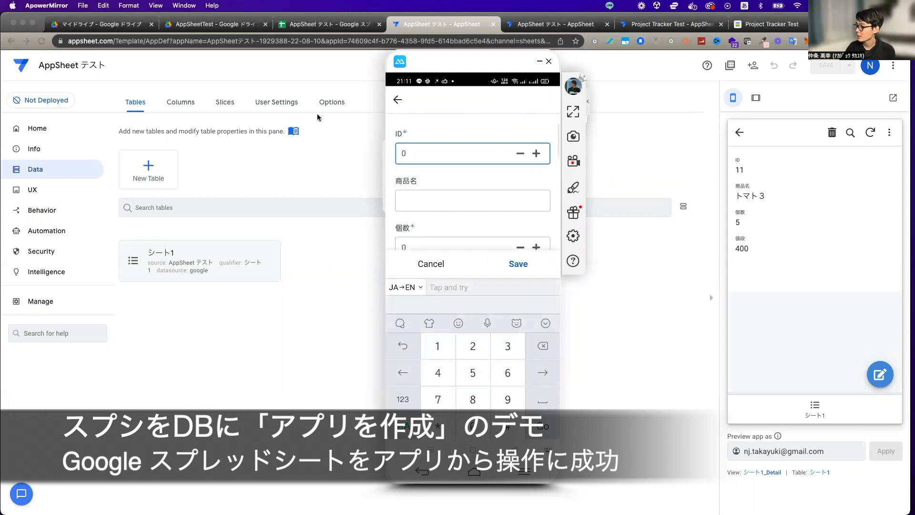
{"action": "left_click", "coordinate": [320, 28]}
{"action": "left_click", "coordinate": [320, 26]}
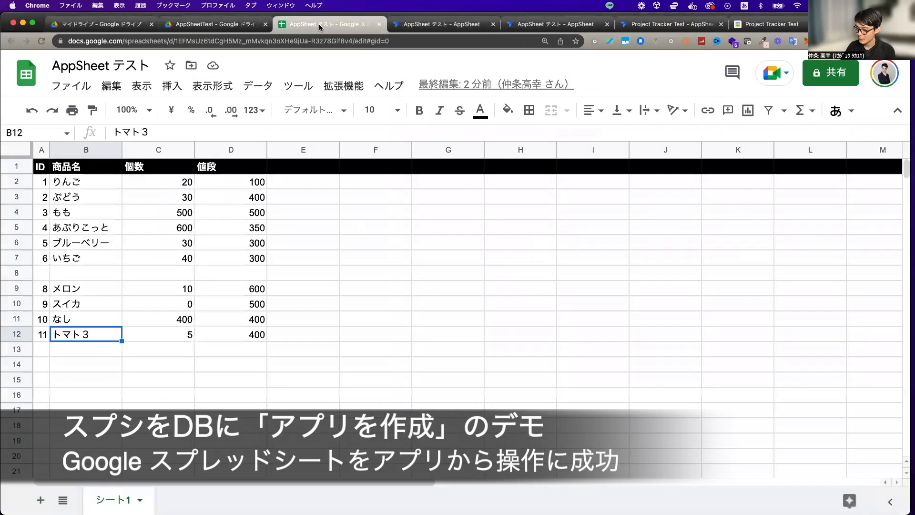
{"action": "key", "text": "super+Tab"}
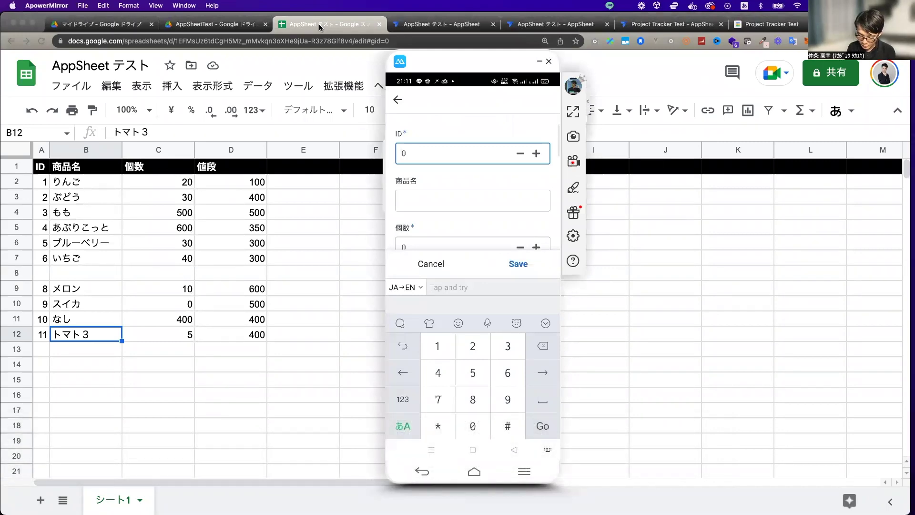
Step: Fill in the new record with ID 30, 商品名 バナナ, 個数 500 and 値段 3000, and save it
{"action": "type", "text": "30"}
{"action": "key", "text": "Tab"}
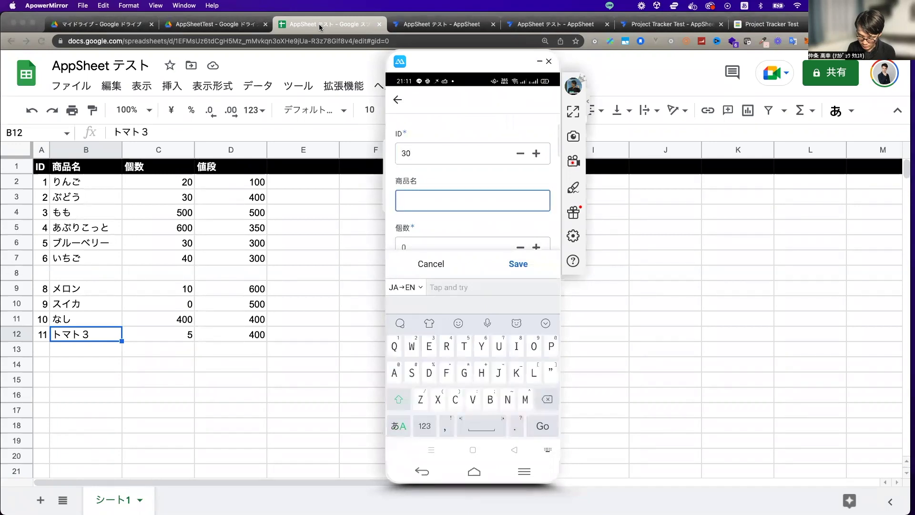
{"action": "type", "text": "バナナ"}
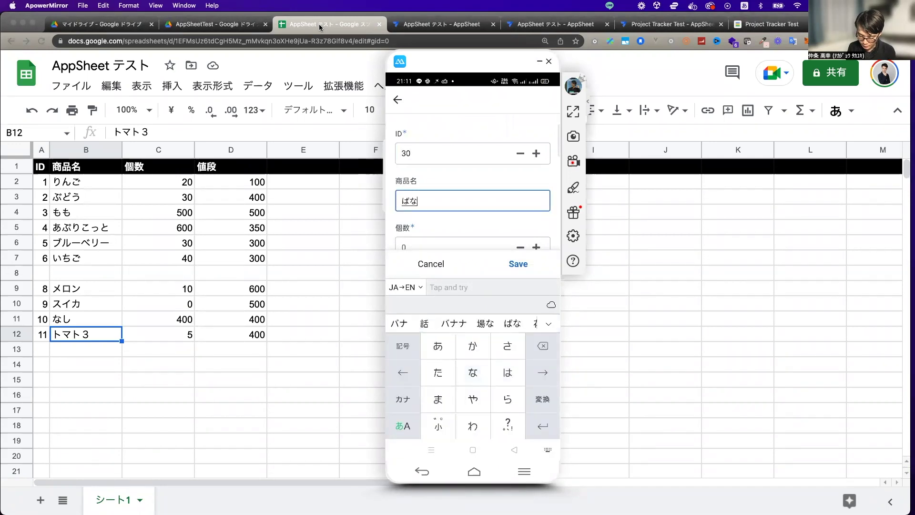
{"action": "key", "text": "Tab"}
{"action": "type", "text": "500"}
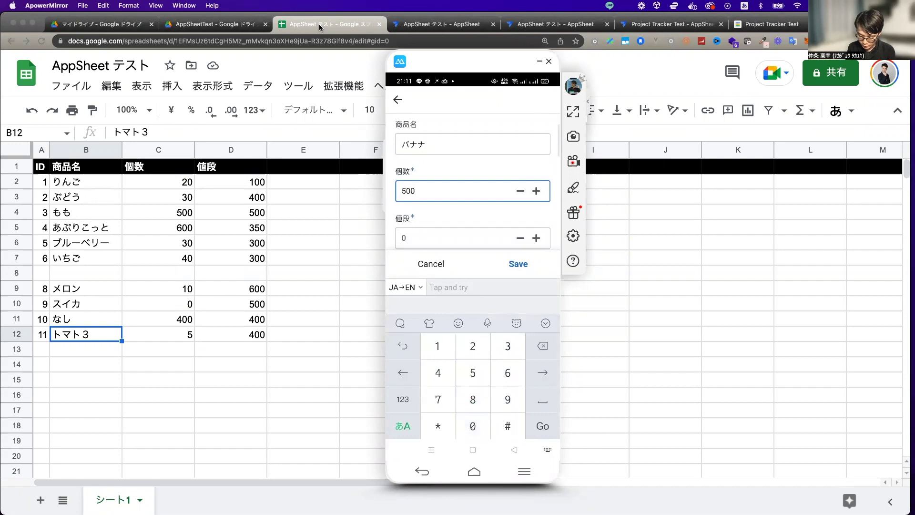
{"action": "key", "text": "Tab"}
{"action": "type", "text": "1000"}
{"action": "key", "text": "Return"}
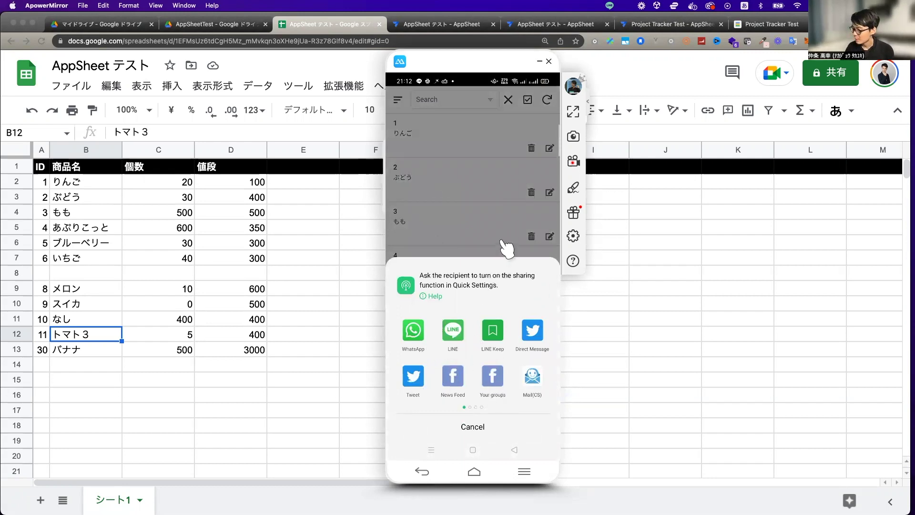
Step: Dismiss the sharing options, add the AppSheet テスト shortcut to the phone's home screen and launch the app from it
{"action": "left_click", "coordinate": [500, 197]}
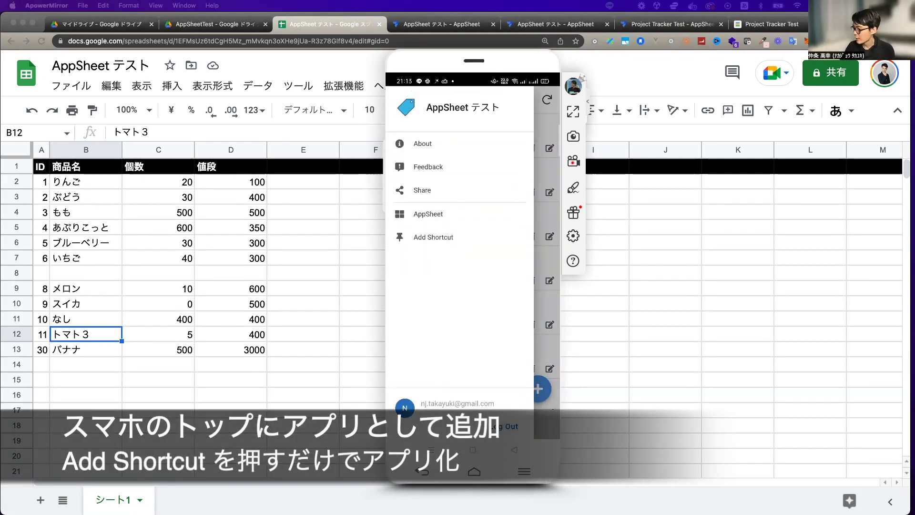
{"action": "left_click", "coordinate": [435, 236]}
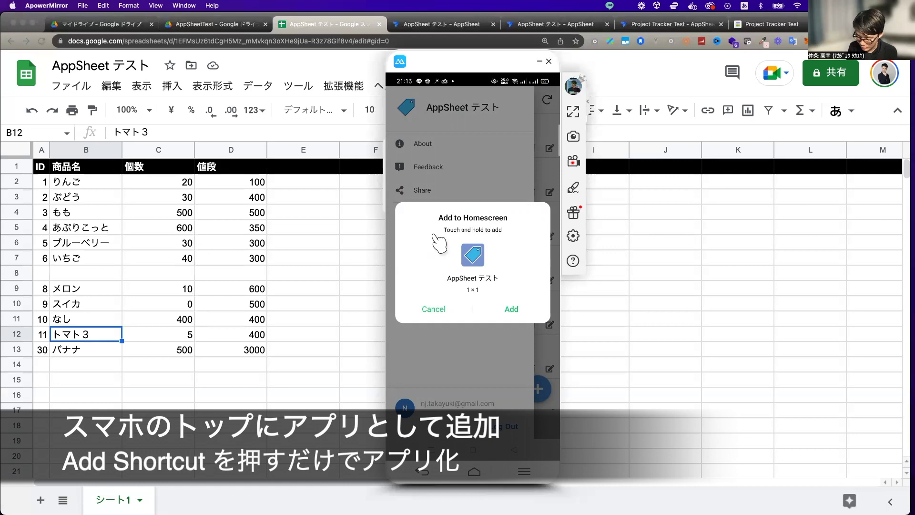
{"action": "left_click_drag", "start_coordinate": [440, 241], "coordinate": [495, 310]}
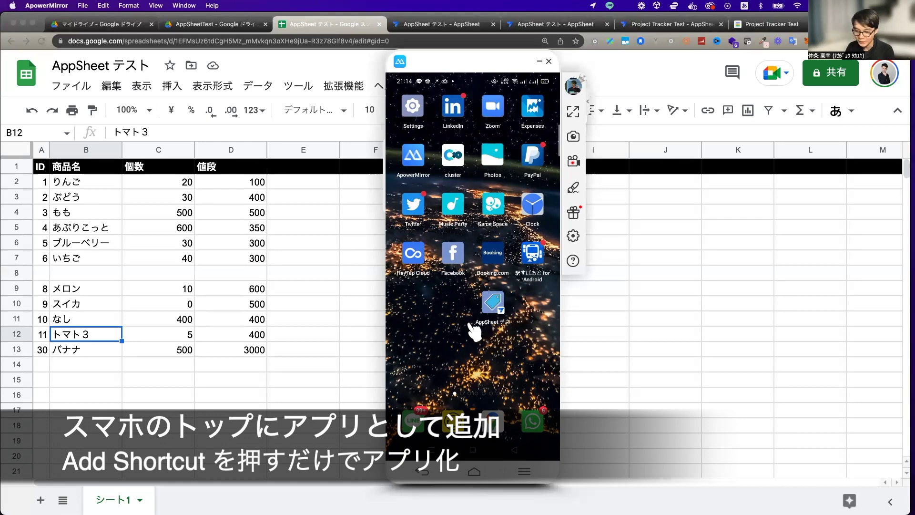
{"action": "left_click", "coordinate": [498, 304]}
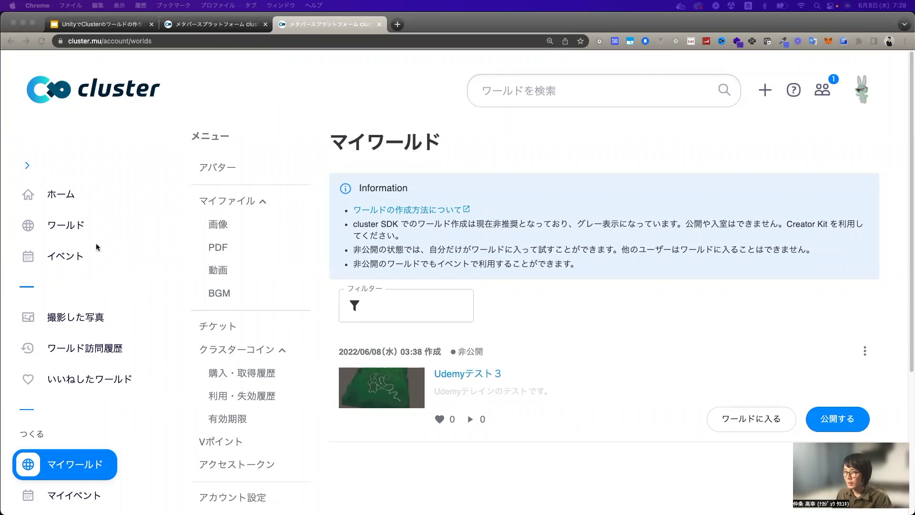
{"action": "scroll", "coordinate": [97, 248], "scroll_direction": "down", "scroll_amount": 4}
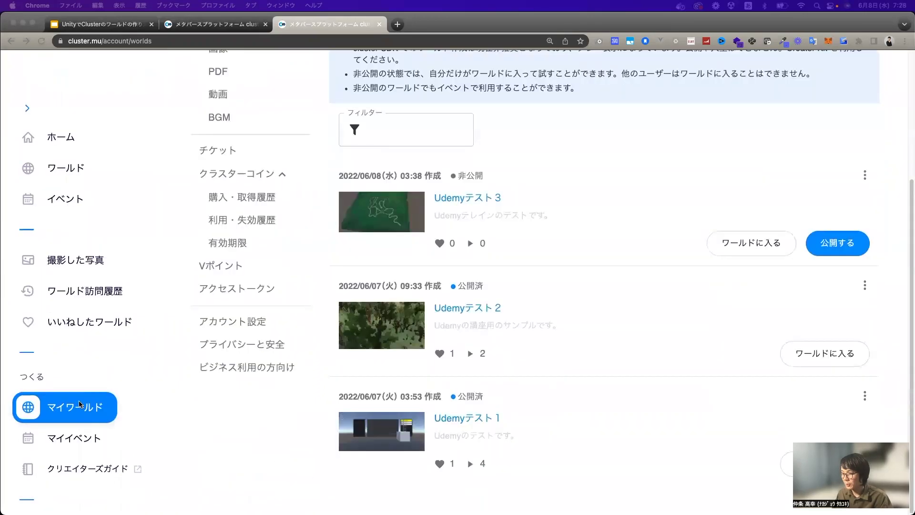